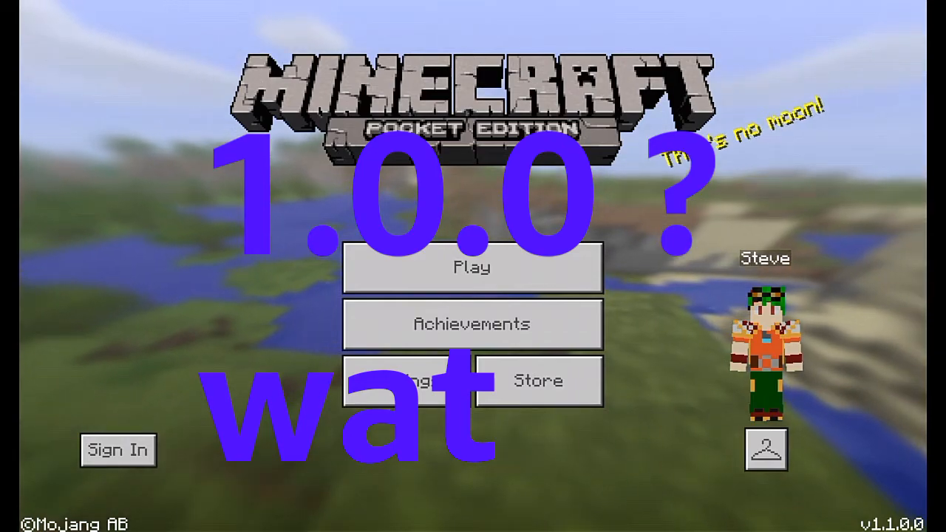
Browse the Minecraft Store texture packs, cancelling a download and returning to Candy Textures
{"action": "left_click", "coordinate": [538, 381]}
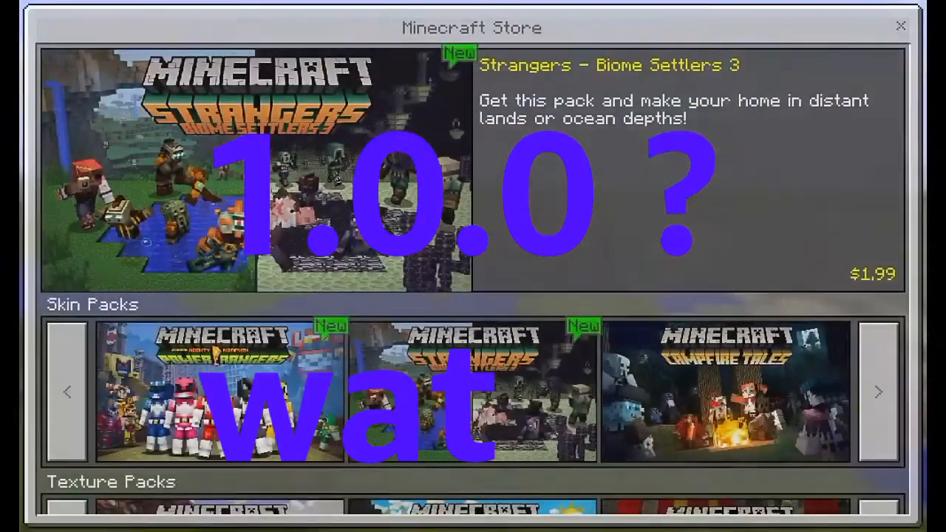
{"action": "scroll", "coordinate": [473, 296], "scroll_direction": "down", "scroll_amount": 5}
{"action": "left_click", "coordinate": [221, 311]}
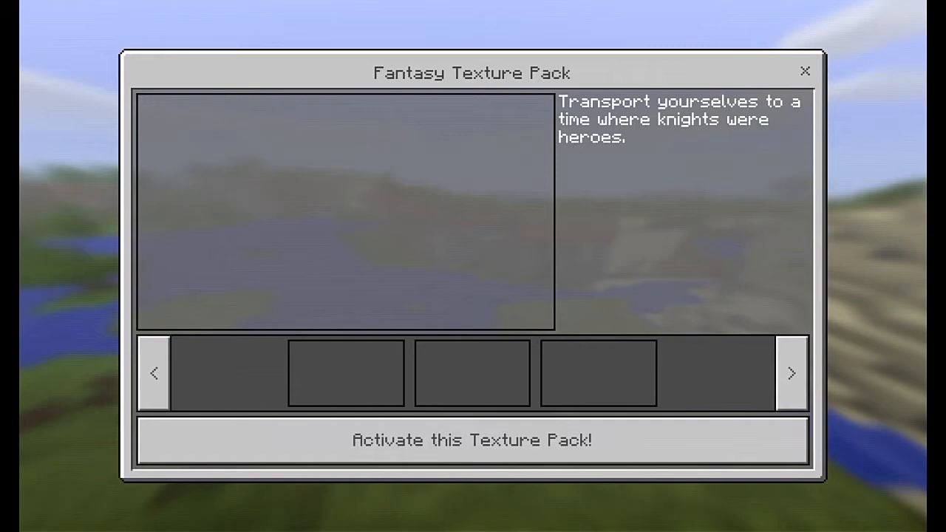
{"action": "left_click", "coordinate": [805, 71]}
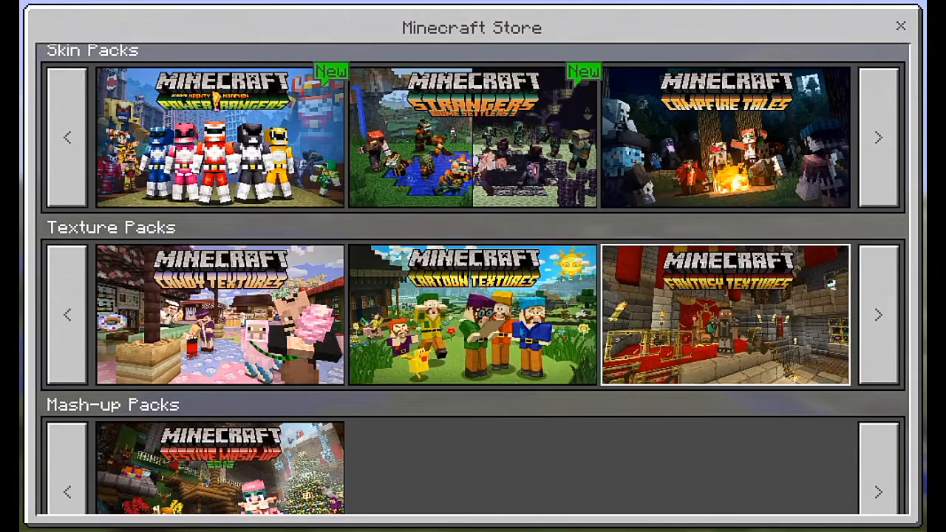
{"action": "left_click", "coordinate": [879, 314]}
{"action": "left_click", "coordinate": [726, 315]}
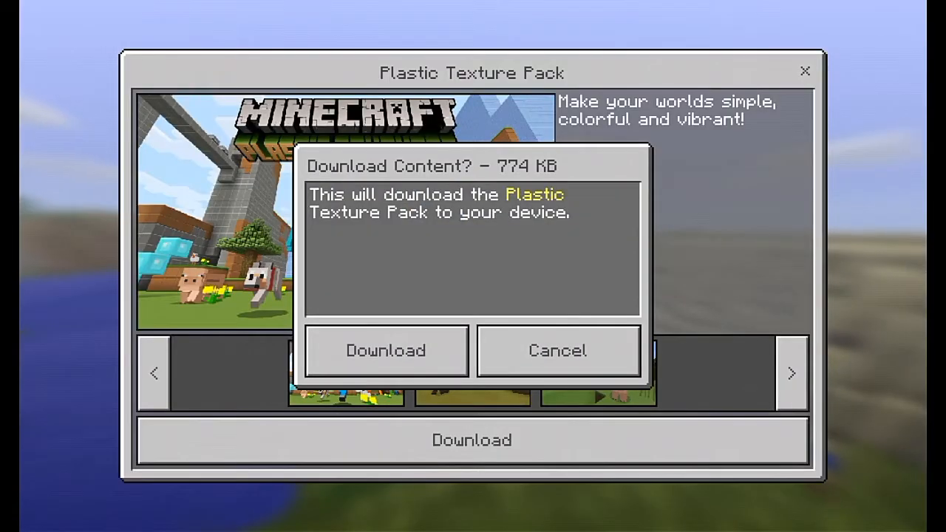
{"action": "left_click", "coordinate": [557, 350]}
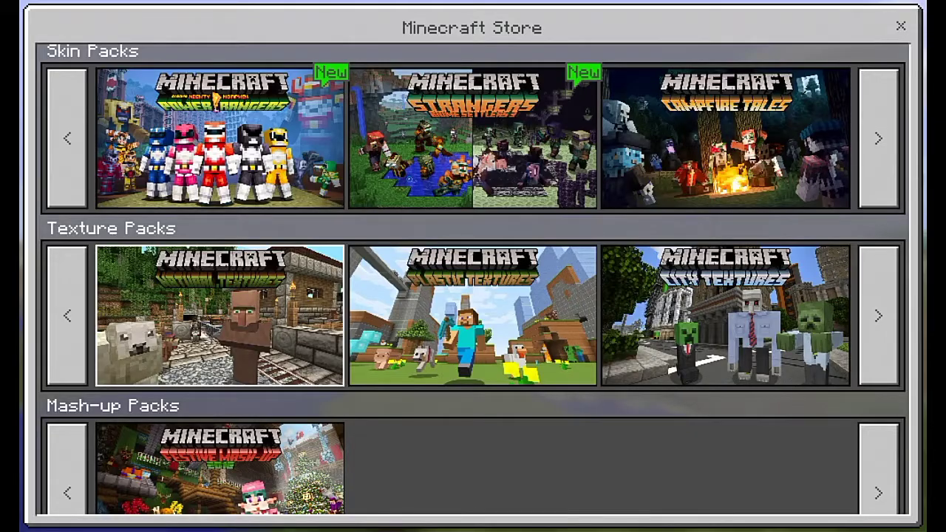
{"action": "left_click", "coordinate": [67, 314]}
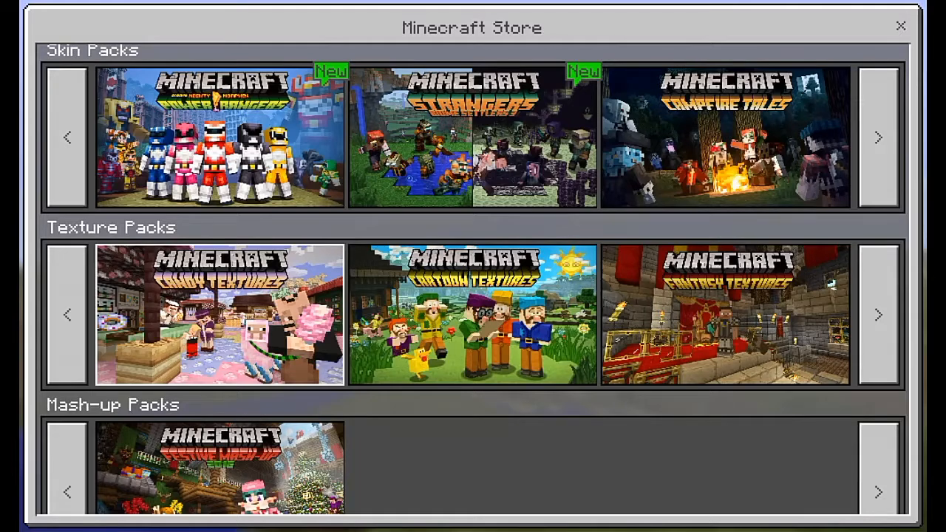
Preview the Redstone Mansion, Festive Mash-up and music packs, then close the store to the main menu
{"action": "key", "text": "Left"}
{"action": "key", "text": "Down"}
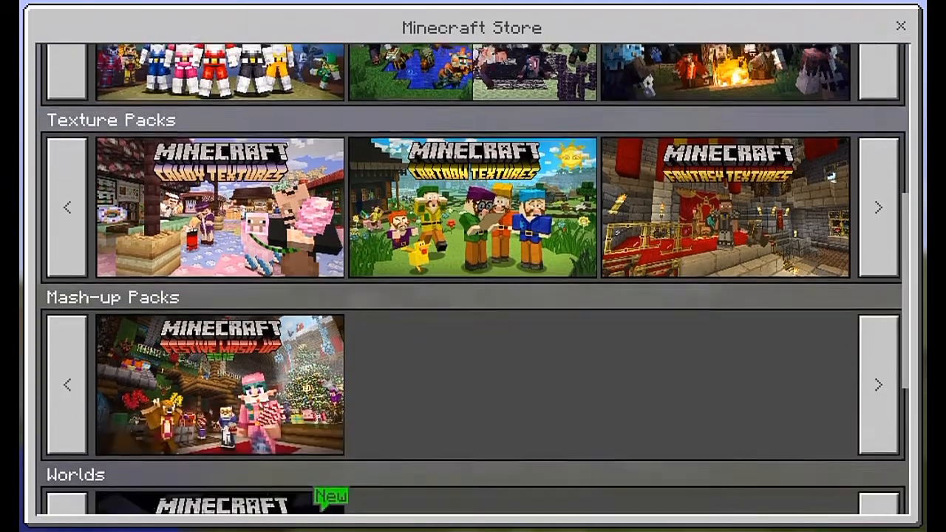
{"action": "key", "text": "Return"}
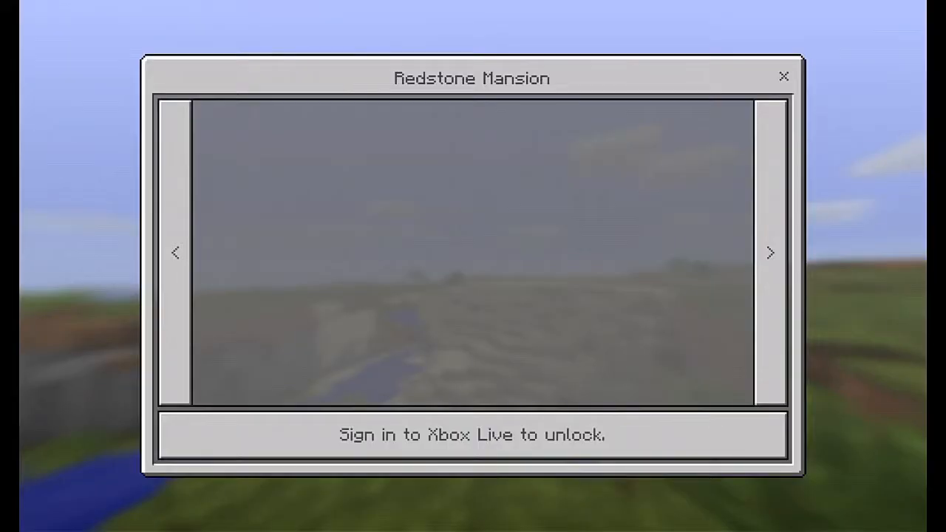
{"action": "key", "text": "Escape"}
{"action": "key", "text": "Return"}
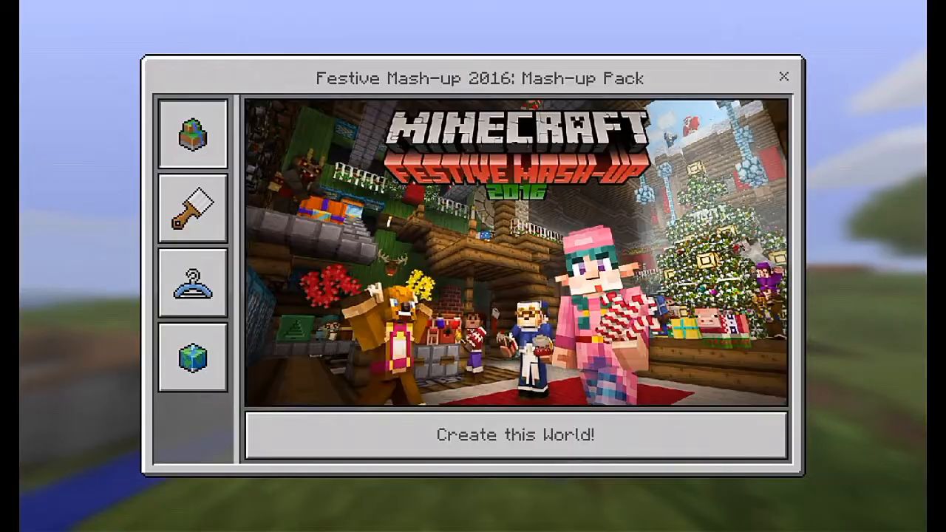
{"action": "key", "text": "Escape"}
{"action": "key", "text": "Down"}
{"action": "key", "text": "Return"}
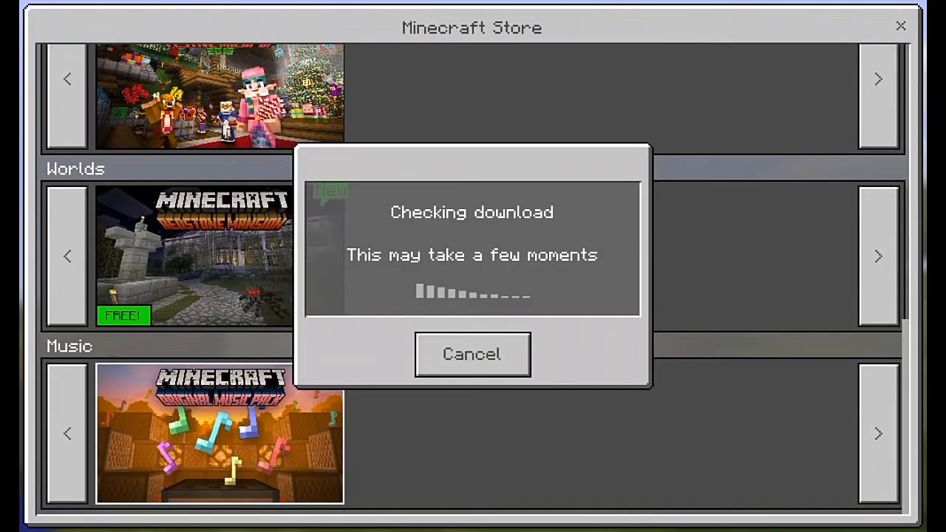
{"action": "key", "text": "Escape"}
{"action": "key", "text": "super"}
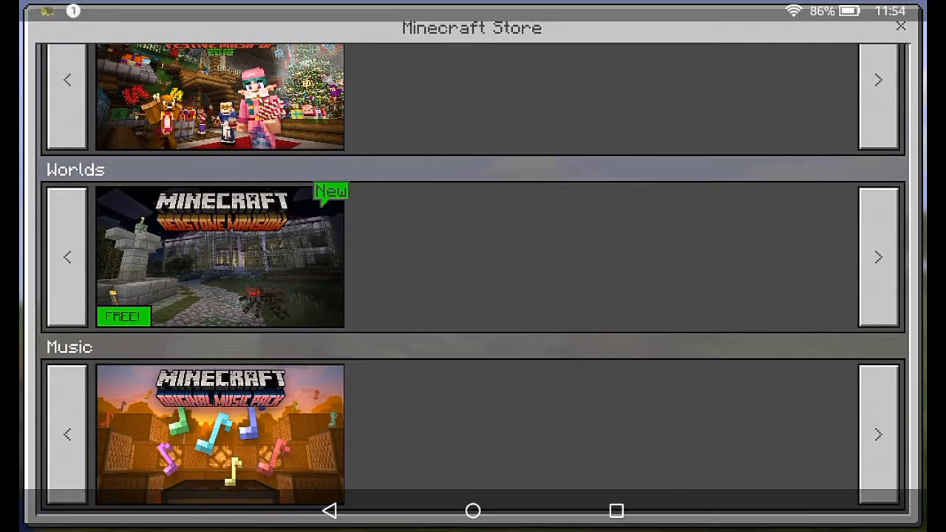
{"action": "left_click", "coordinate": [901, 26]}
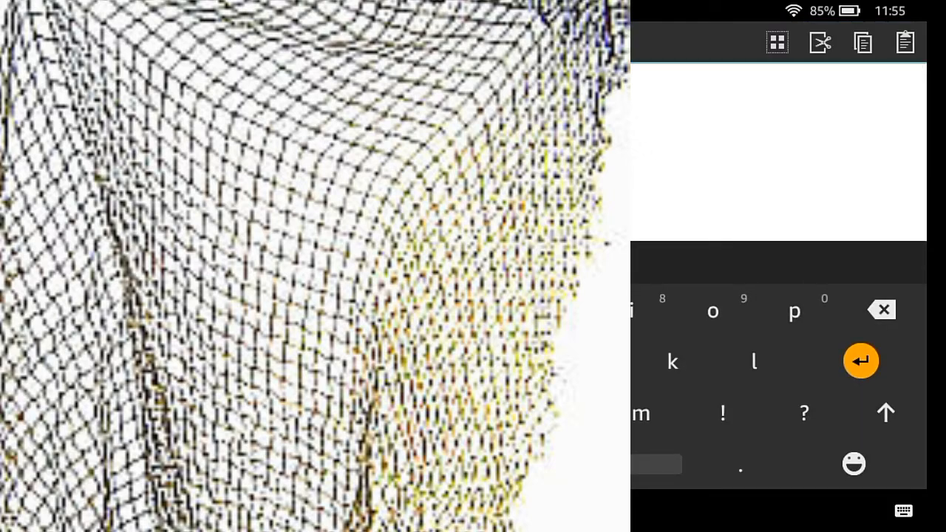
Copy the editor's full text to the clipboard and return to the tablet home screen
{"action": "left_click", "coordinate": [777, 43]}
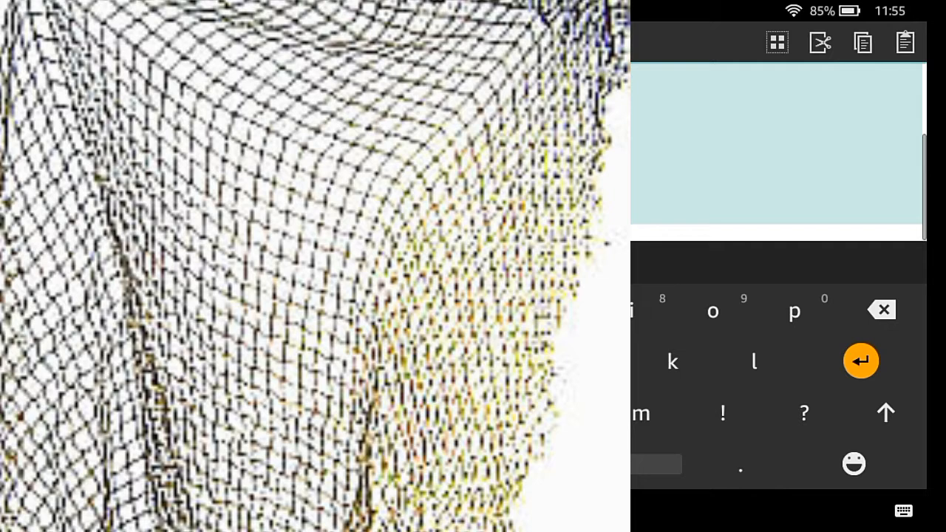
{"action": "left_click", "coordinate": [821, 42]}
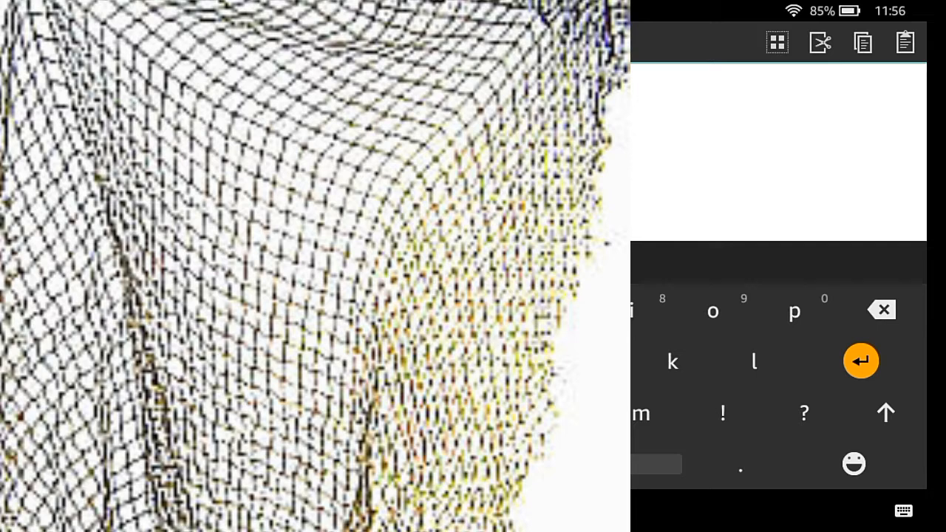
{"action": "left_click", "coordinate": [863, 42]}
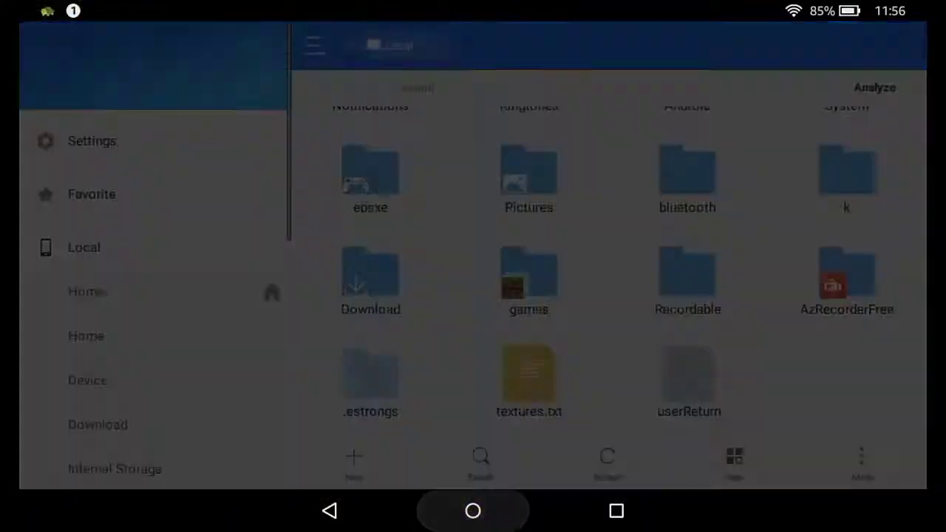
{"action": "left_click", "coordinate": [473, 510]}
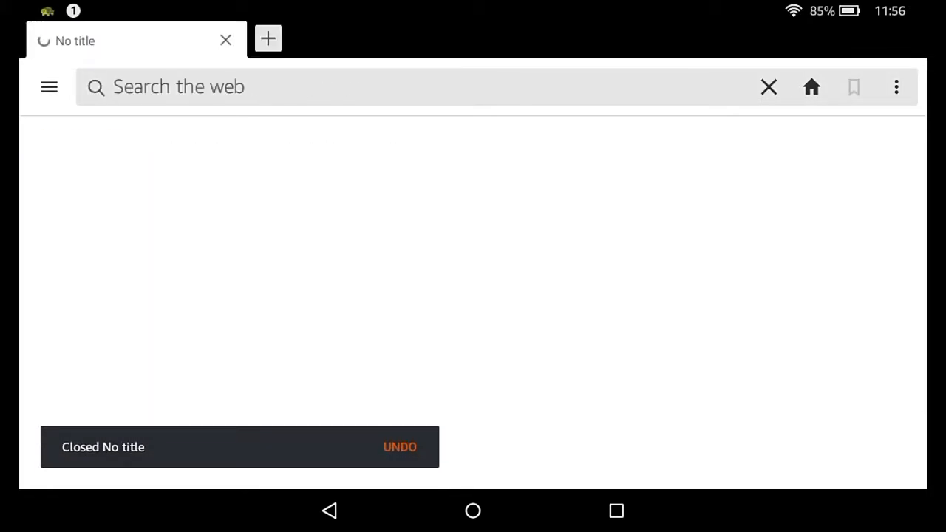
Paste the copied download link into Silk's address bar and confirm mod.mod finished downloading in notifications
{"action": "left_click", "coordinate": [414, 86]}
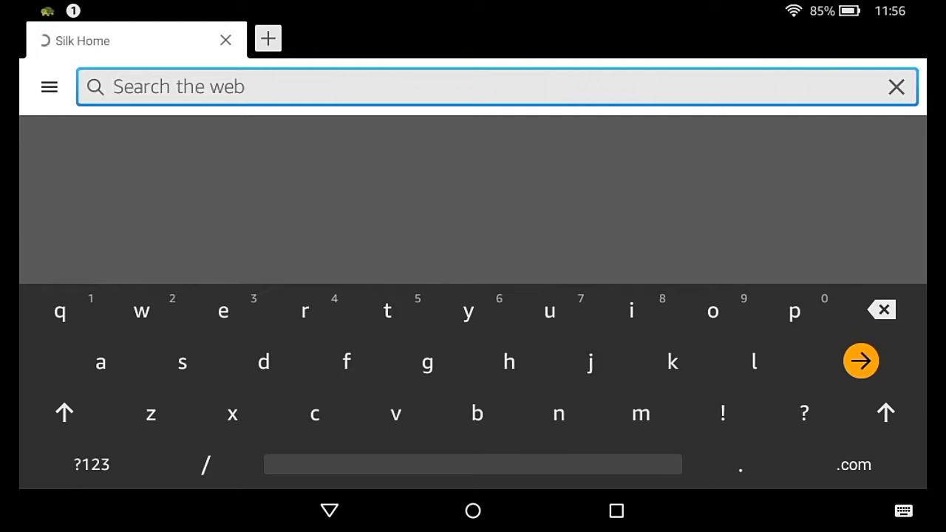
{"action": "left_click", "coordinate": [114, 45]}
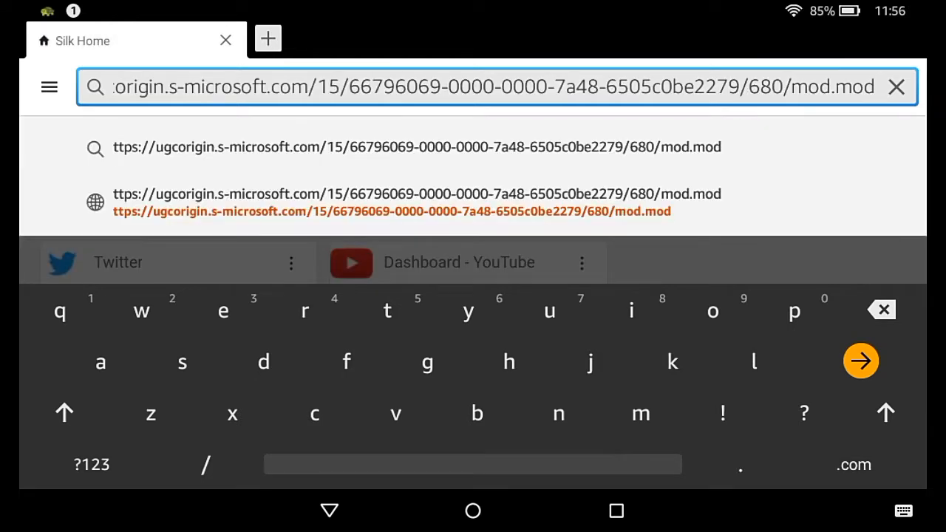
{"action": "key", "text": "Return"}
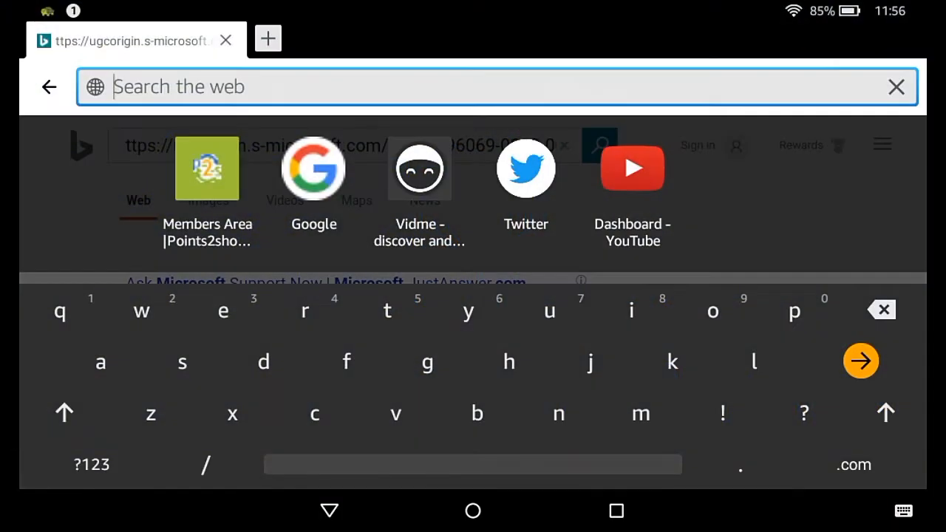
{"action": "type", "text": "h"}
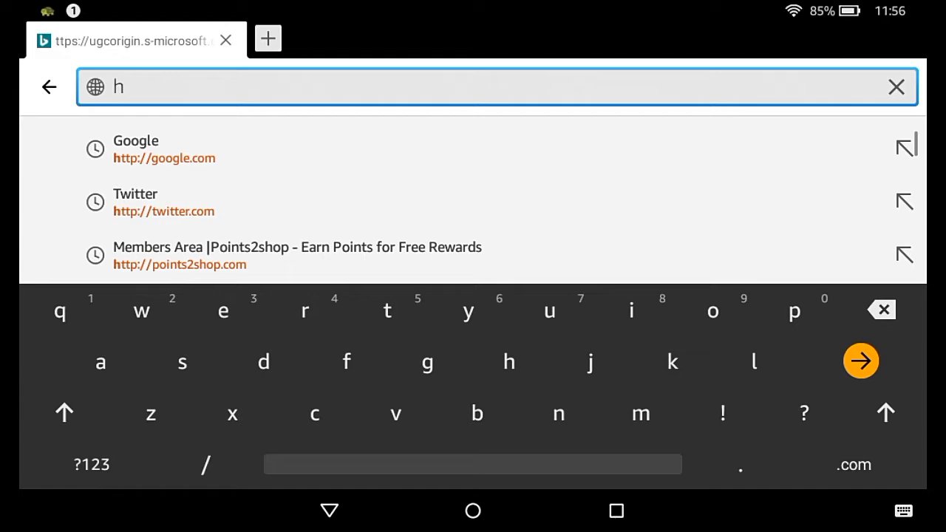
{"action": "left_click", "coordinate": [126, 86]}
{"action": "key", "text": "Return"}
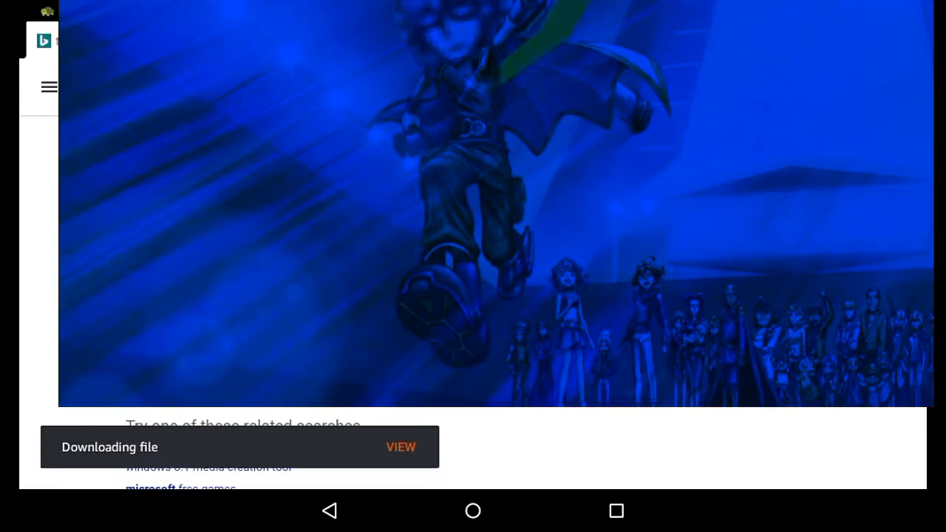
{"action": "left_click", "coordinate": [225, 41]}
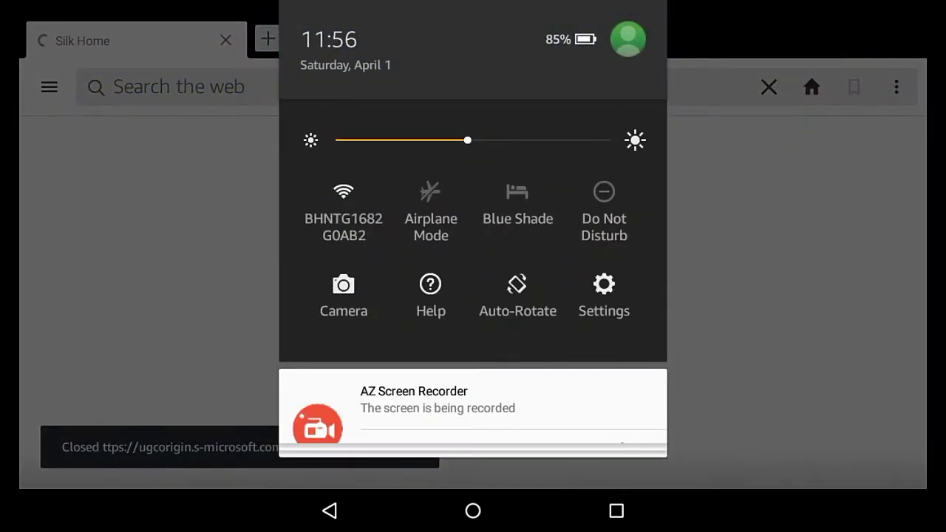
{"action": "left_click_drag", "start_coordinate": [473, 222], "coordinate": [474, 370]}
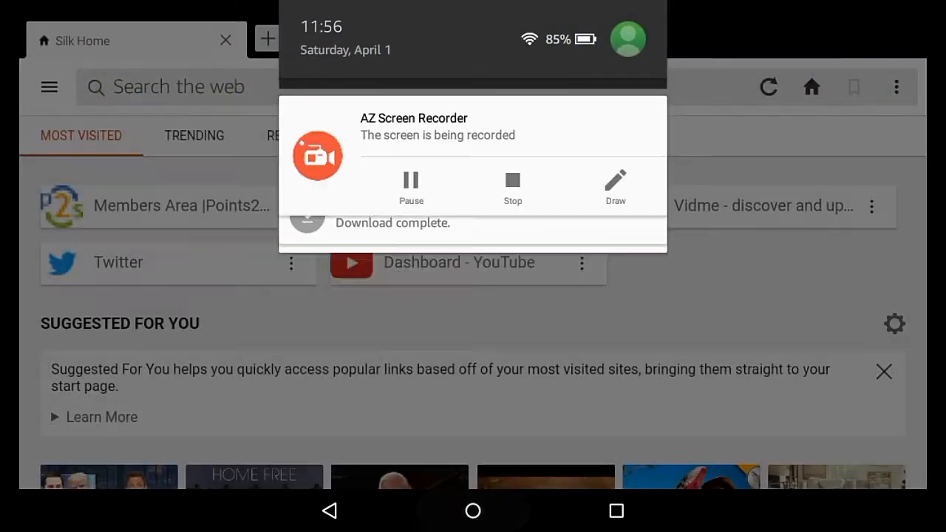
Switch to ES File Explorer via recent apps and open the Download folder
{"action": "left_click", "coordinate": [473, 511]}
{"action": "left_click", "coordinate": [617, 511]}
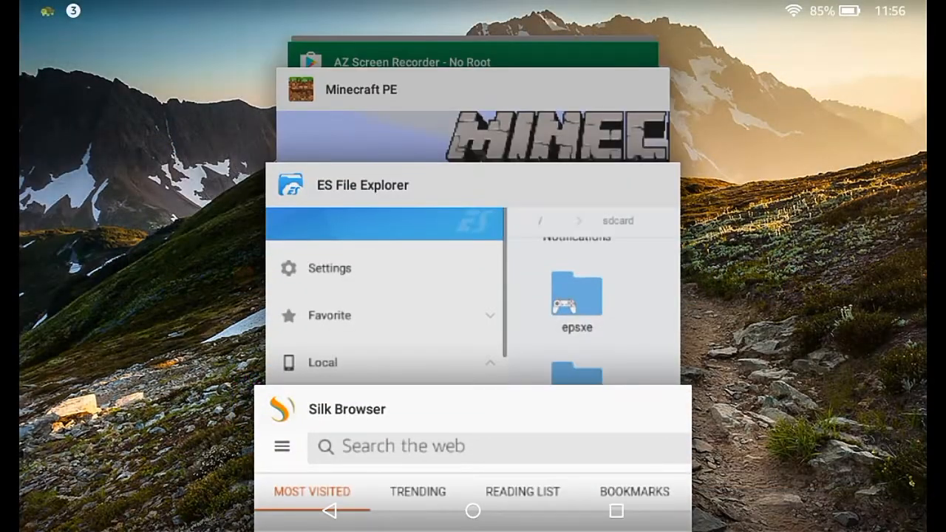
{"action": "left_click", "coordinate": [473, 296]}
{"action": "left_click", "coordinate": [371, 281]}
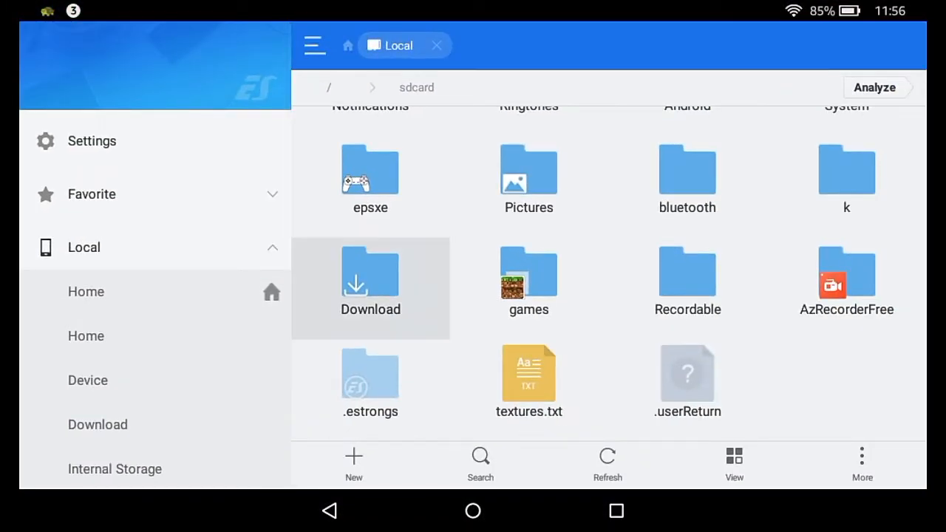
Rename the downloaded mod.mod file to mod.zip
{"action": "left_click", "coordinate": [371, 148]}
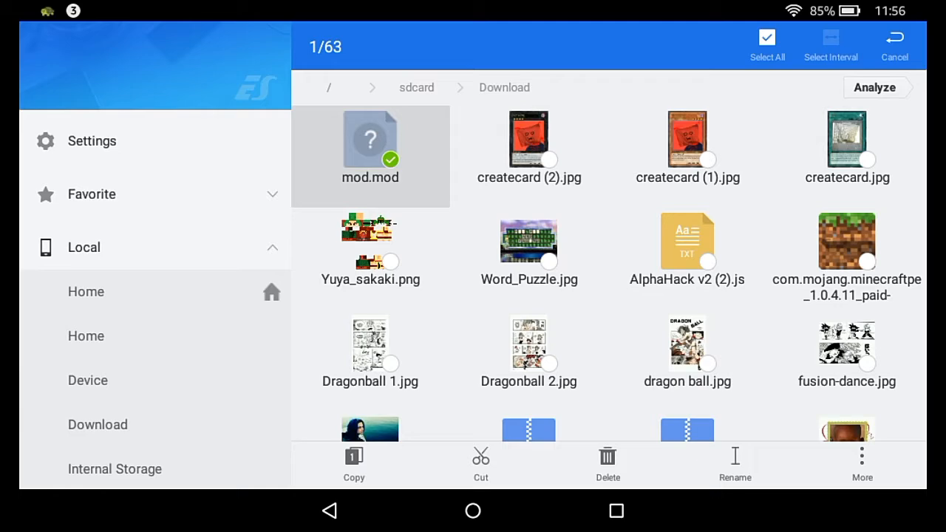
{"action": "left_click", "coordinate": [735, 464]}
{"action": "type", "text": "mod.zip"}
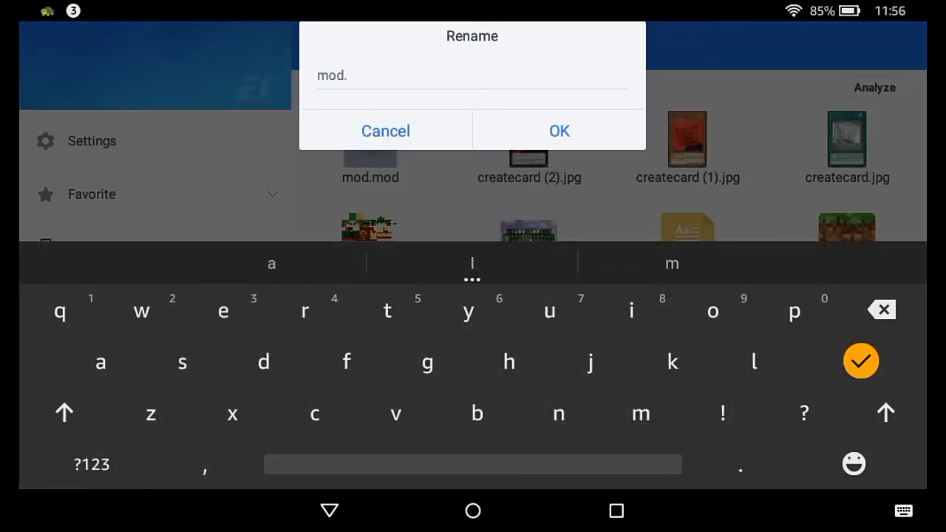
{"action": "left_click", "coordinate": [883, 309]}
{"action": "left_click", "coordinate": [631, 311]}
{"action": "left_click", "coordinate": [795, 310]}
{"action": "left_click", "coordinate": [560, 131]}
Choose Extract from More actions for the selected mod.zip
{"action": "left_click", "coordinate": [371, 148]}
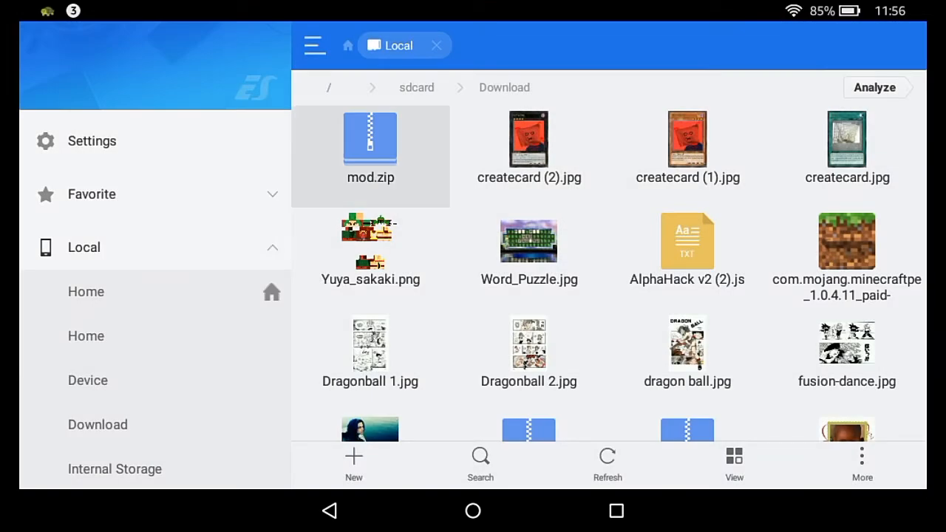
{"action": "left_click", "coordinate": [863, 465]}
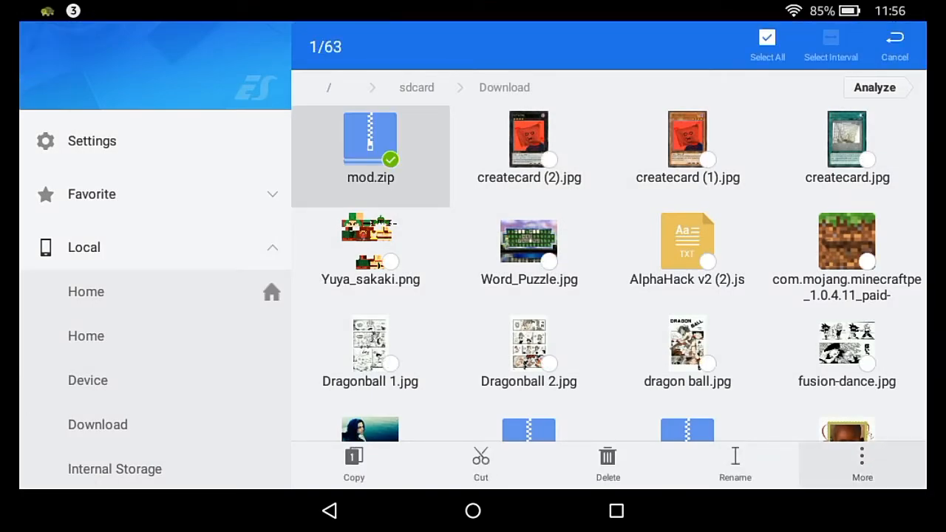
{"action": "left_click", "coordinate": [851, 250]}
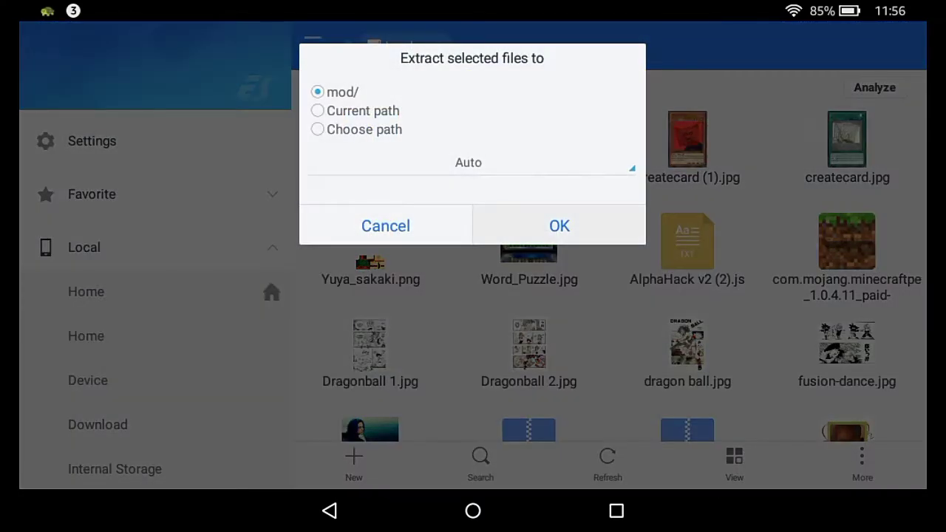
Extract mod.zip into the Download folder, open the new mod folder, and show recent apps
{"action": "left_click", "coordinate": [559, 227]}
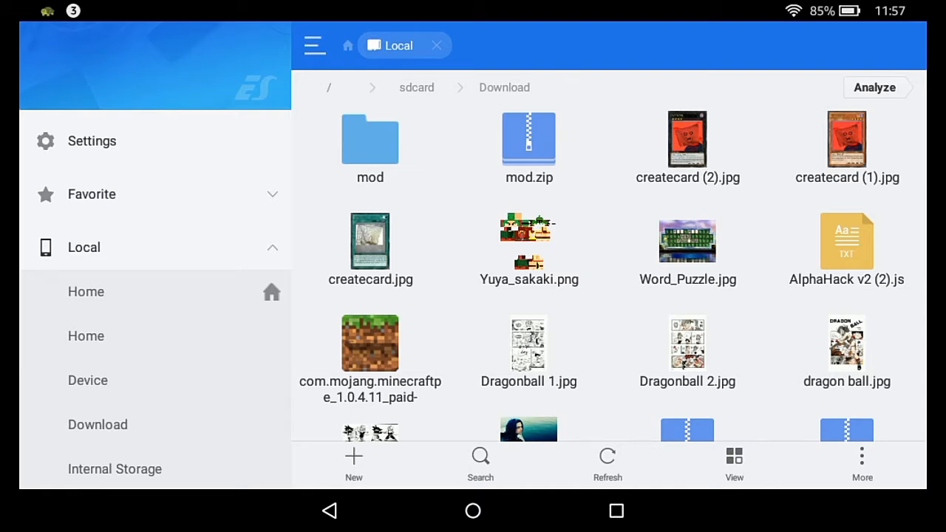
{"action": "left_click", "coordinate": [369, 148]}
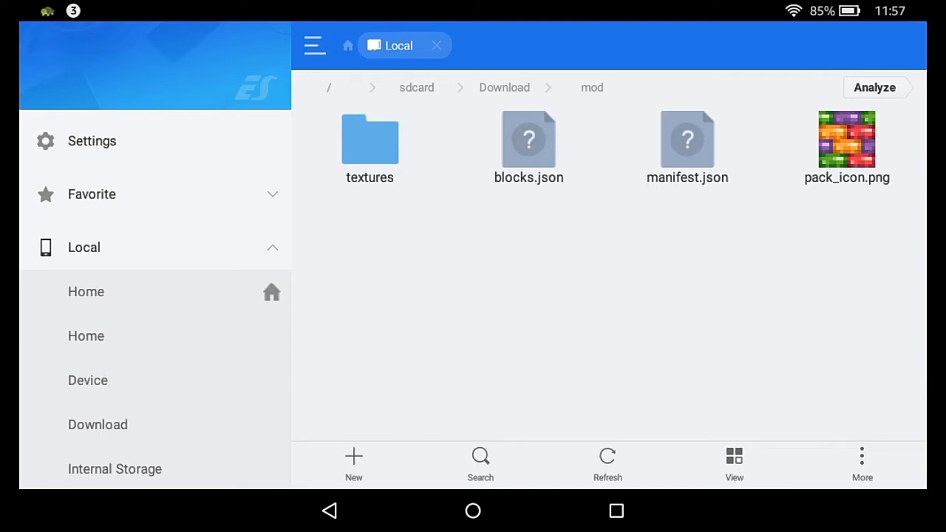
{"action": "left_click", "coordinate": [616, 511]}
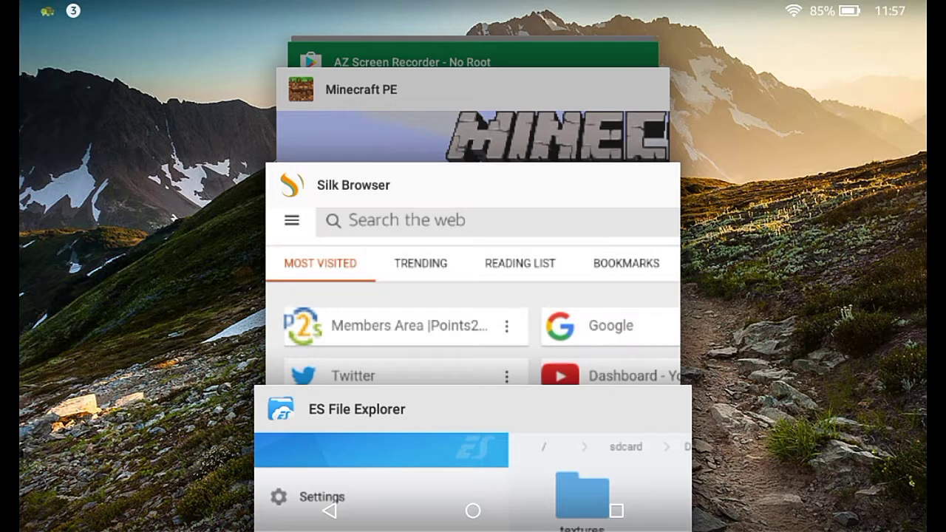
Search Google for 'guid generator' in Silk and open the Online GUID Generator site
{"action": "left_click", "coordinate": [473, 281]}
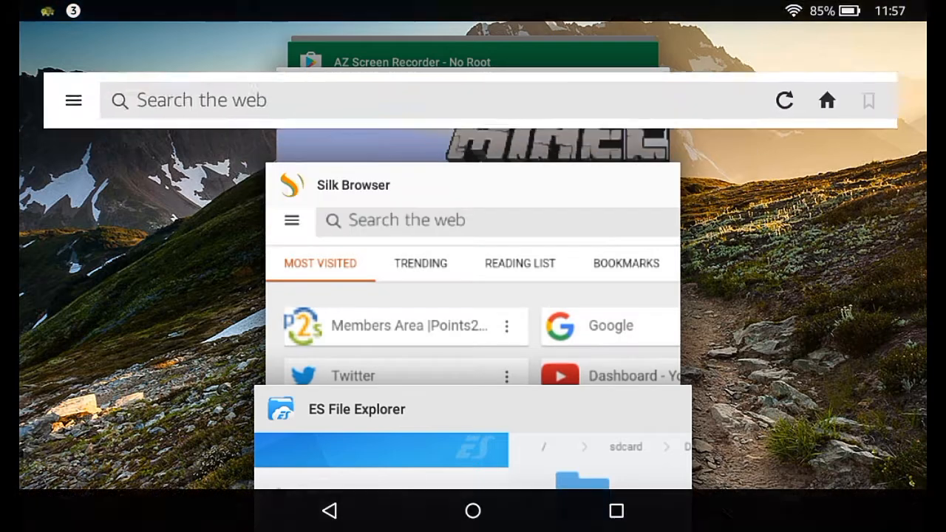
{"action": "left_click", "coordinate": [468, 205]}
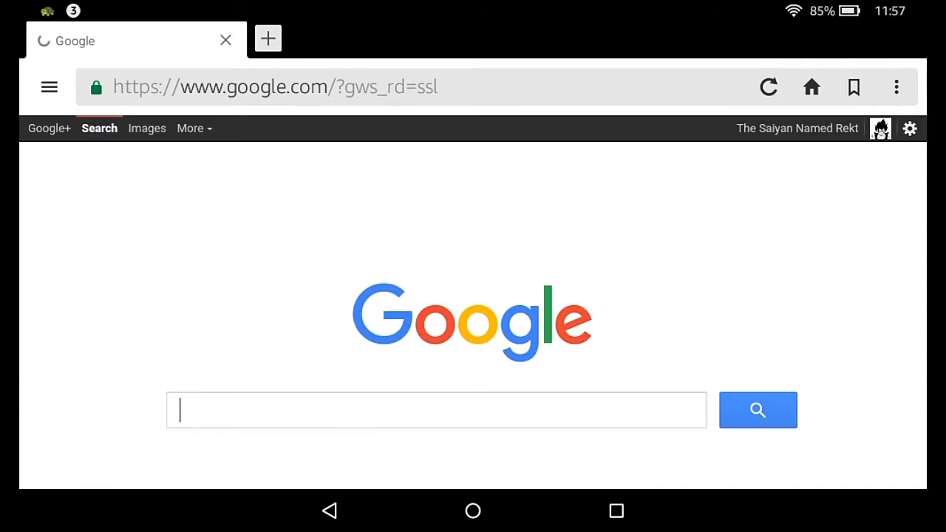
{"action": "left_click", "coordinate": [436, 409]}
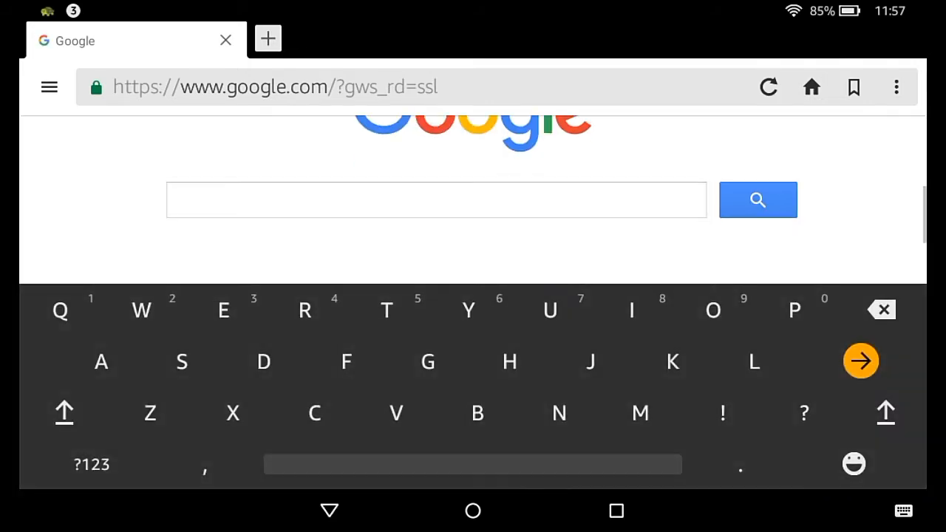
{"action": "type", "text": "Guu"}
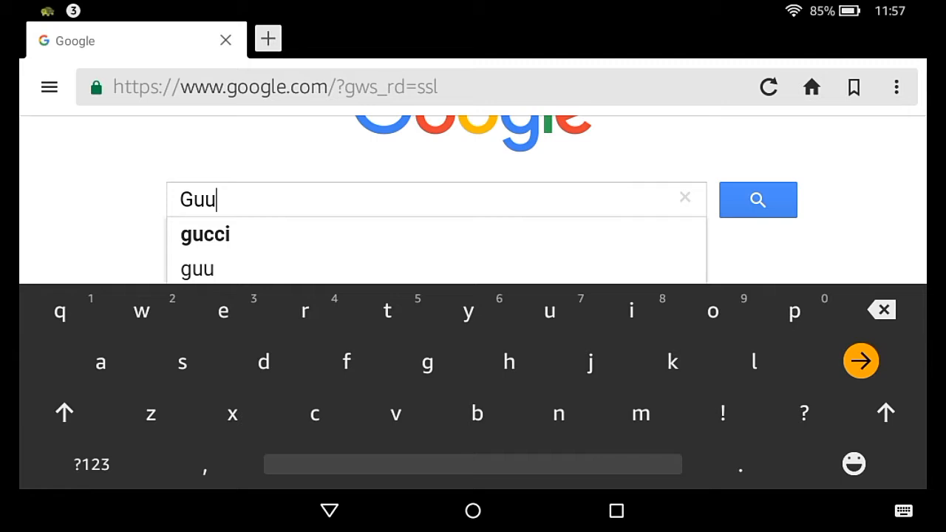
{"action": "type", "text": "id"}
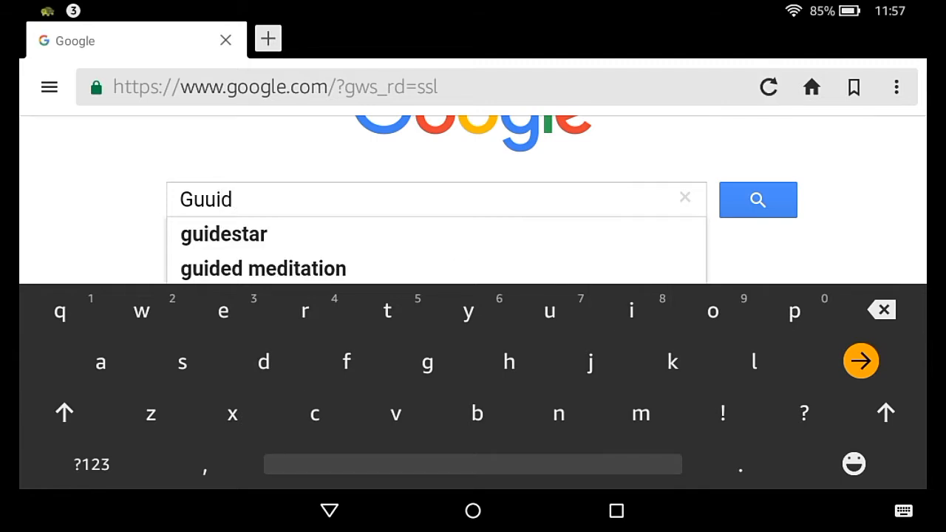
{"action": "left_click", "coordinate": [247, 234]}
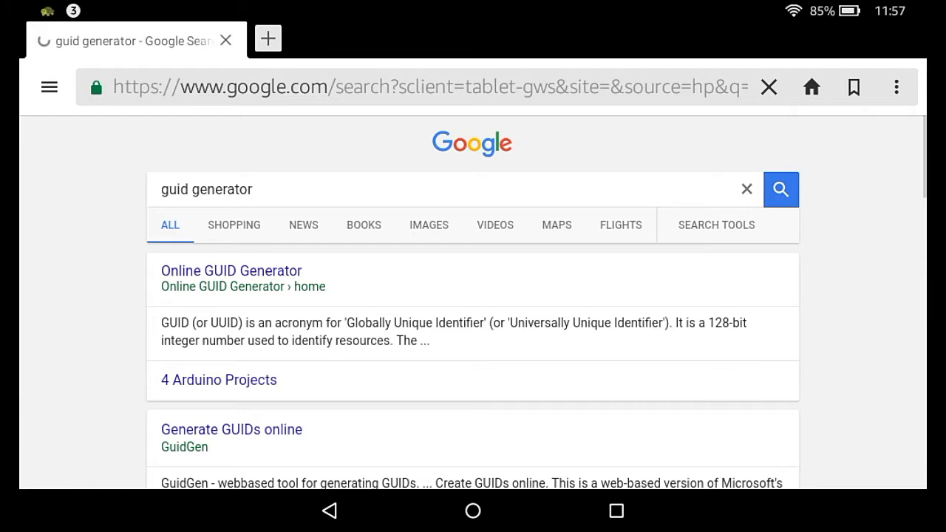
{"action": "left_click", "coordinate": [231, 271]}
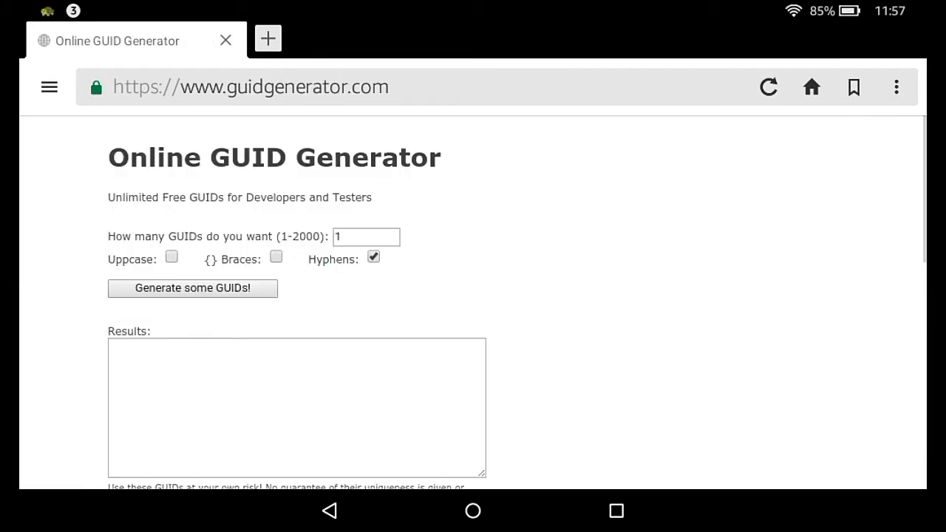
Set the GUID count to 2 and generate two new GUIDs
{"action": "left_click", "coordinate": [366, 236]}
{"action": "key", "text": "BackSpace"}
{"action": "left_click", "coordinate": [92, 464]}
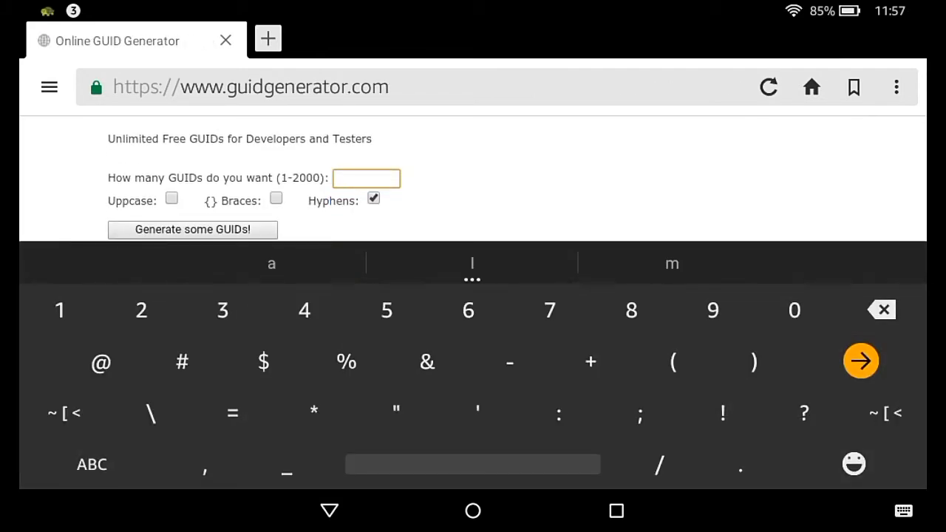
{"action": "left_click", "coordinate": [141, 309]}
{"action": "left_click", "coordinate": [330, 510]}
{"action": "left_click", "coordinate": [192, 229]}
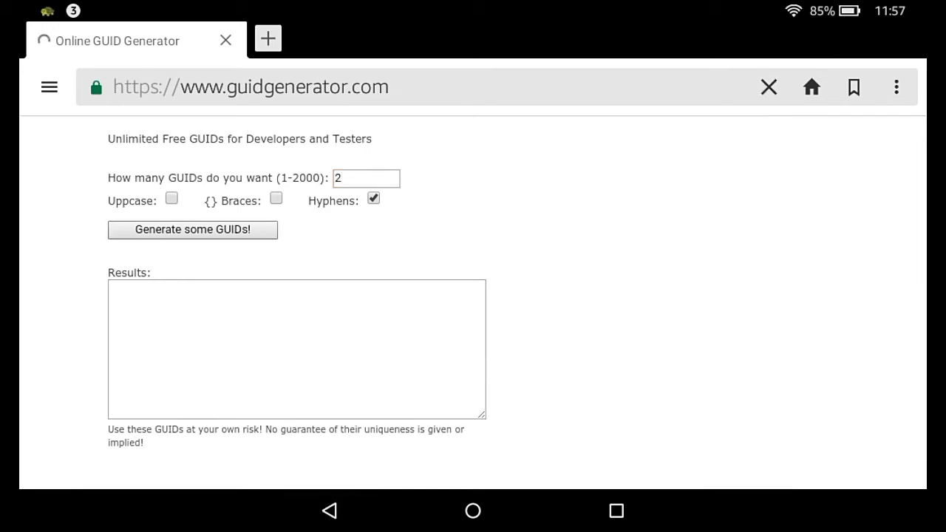
{"action": "scroll", "coordinate": [473, 296], "scroll_direction": "down", "scroll_amount": 1}
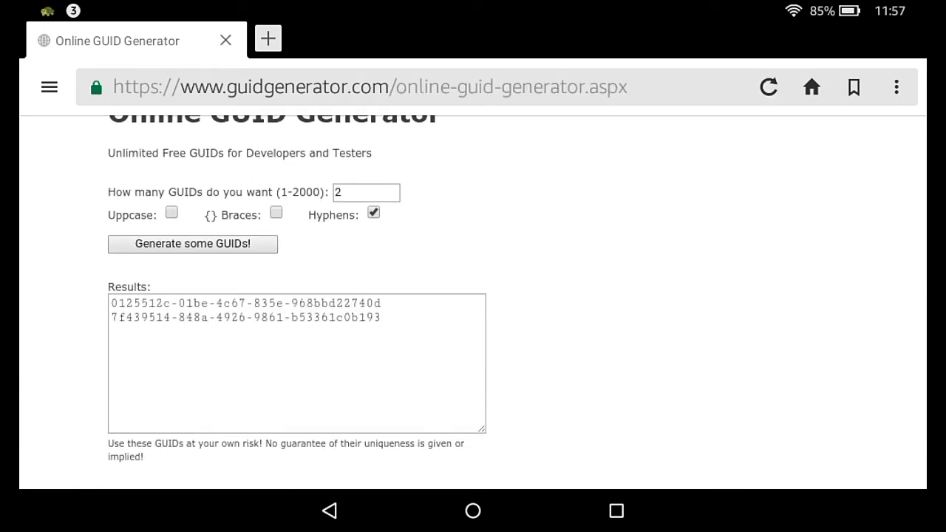
Select and copy the first generated GUID, then bring up recent apps
{"action": "double_click", "coordinate": [140, 317]}
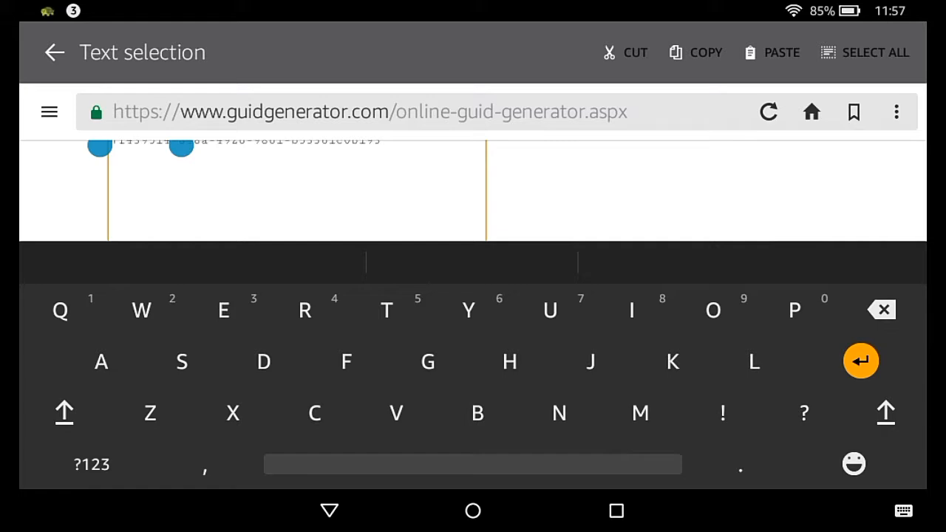
{"action": "left_click_drag", "start_coordinate": [181, 179], "coordinate": [392, 179]}
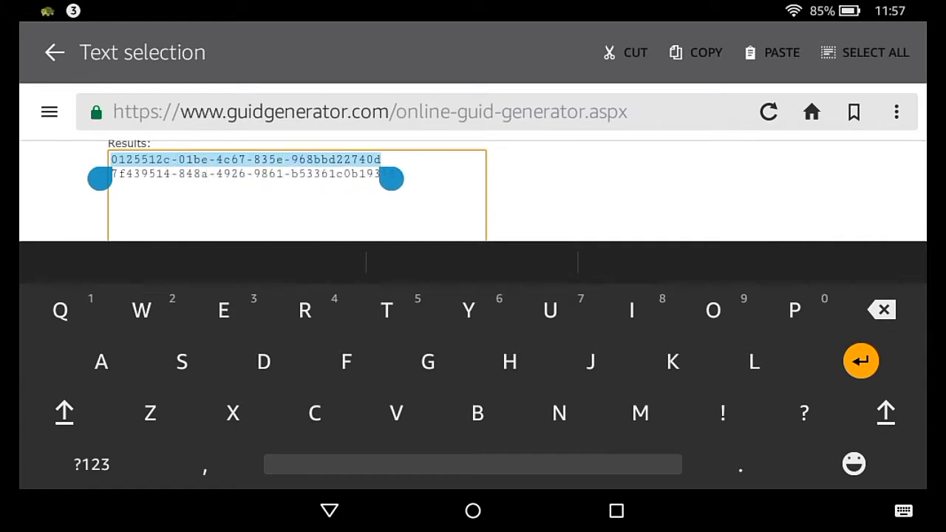
{"action": "left_click", "coordinate": [706, 52]}
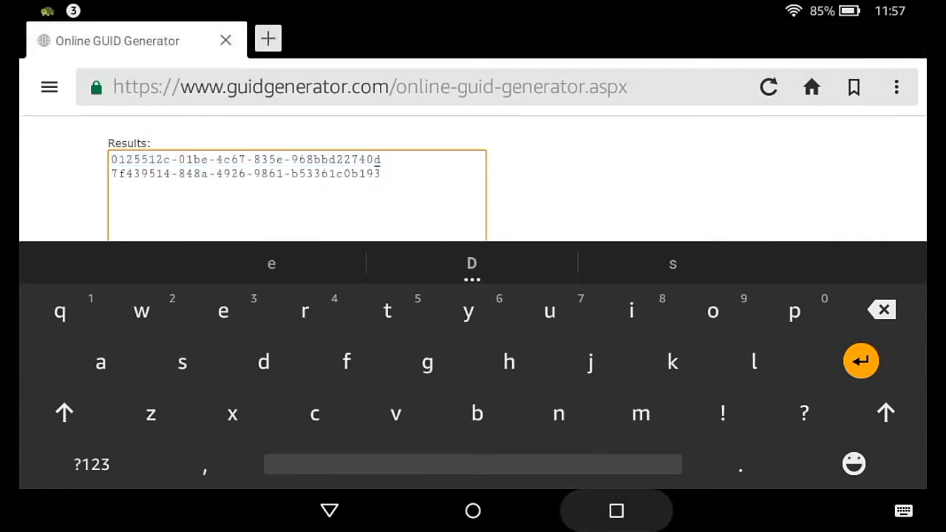
{"action": "left_click", "coordinate": [616, 511]}
Open manifest.json as text in ES File Explorer, clear download notifications, and switch to edit mode
{"action": "left_click", "coordinate": [473, 281]}
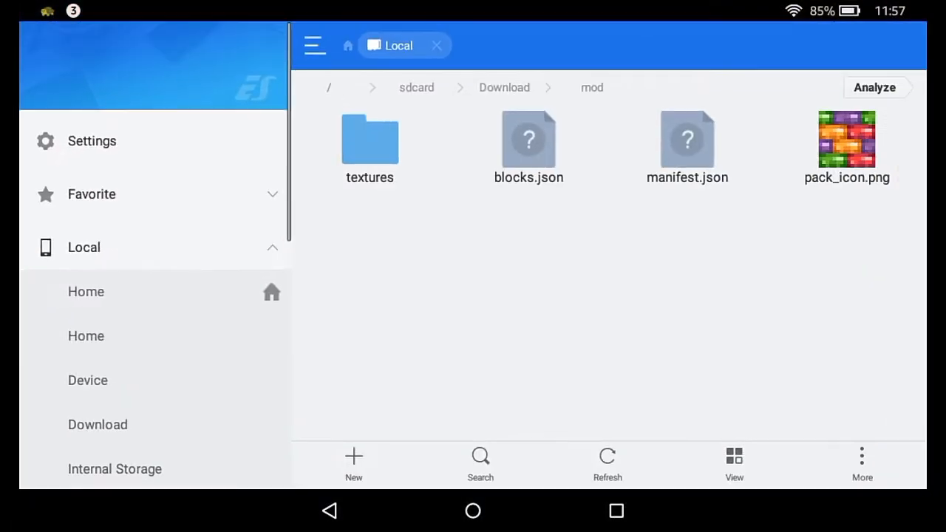
{"action": "left_click", "coordinate": [687, 148]}
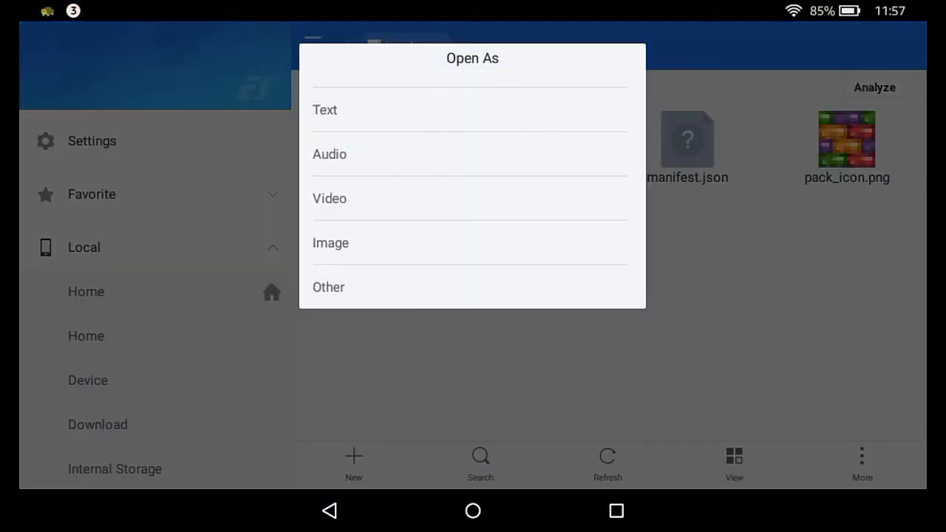
{"action": "left_click", "coordinate": [324, 109]}
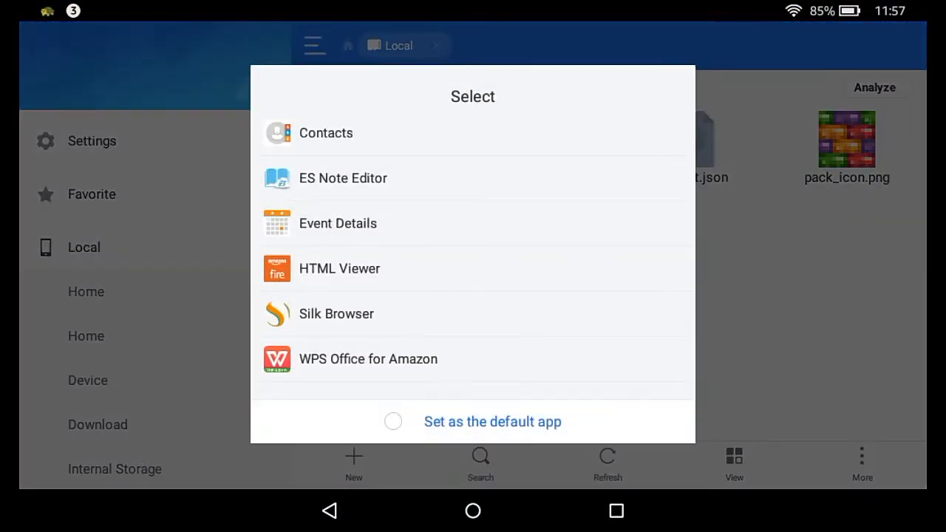
{"action": "left_click", "coordinate": [343, 179]}
{"action": "mouse_move", "coordinate": [473, 4]}
{"action": "left_mouse_down"}
{"action": "mouse_move", "coordinate": [473, 296]}
{"action": "mouse_move", "coordinate": [473, 111]}
{"action": "left_mouse_up"}
{"action": "left_click_drag", "start_coordinate": [370, 252], "coordinate": [739, 251]}
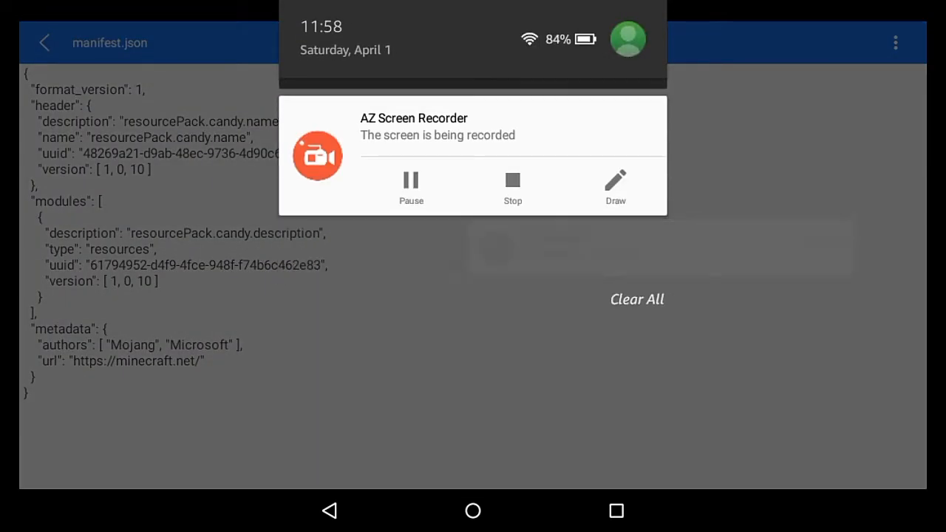
{"action": "left_click", "coordinate": [473, 407]}
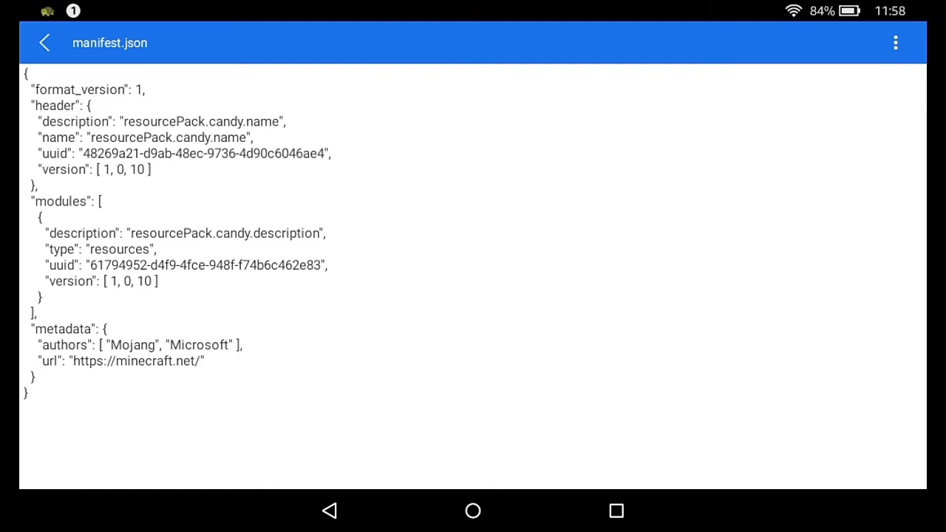
{"action": "left_click", "coordinate": [895, 42]}
{"action": "left_click", "coordinate": [799, 87]}
Replace the header uuid with the pasted first GUID
{"action": "left_click", "coordinate": [281, 153]}
{"action": "double_click", "coordinate": [281, 153]}
{"action": "left_click_drag", "start_coordinate": [239, 181], "coordinate": [74, 185]}
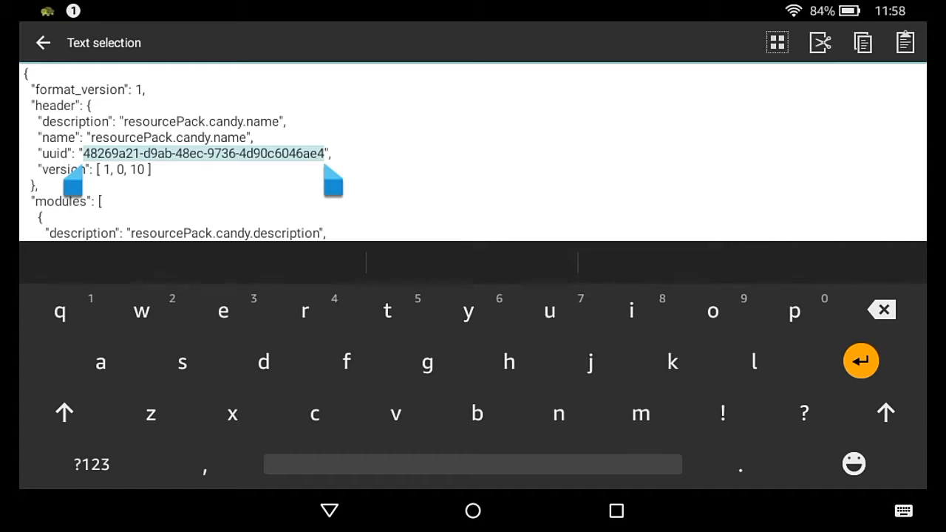
{"action": "left_click", "coordinate": [906, 42]}
Copy the second GUID from the generator page and return to the manifest editor
{"action": "left_click", "coordinate": [616, 510]}
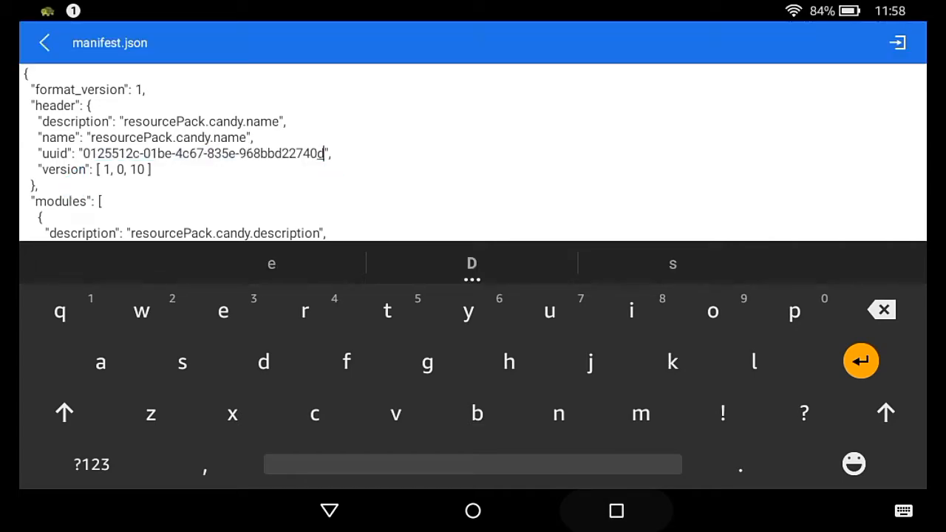
{"action": "left_click", "coordinate": [473, 258]}
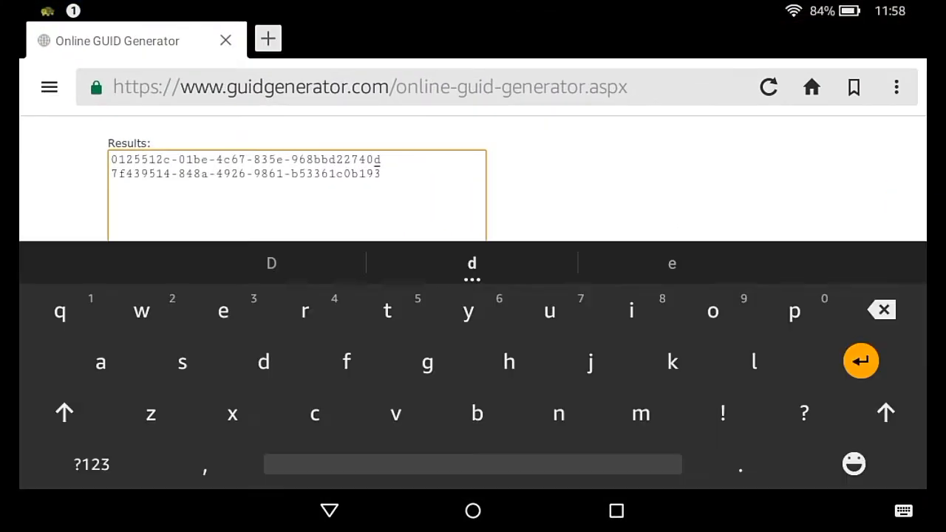
{"action": "left_click", "coordinate": [111, 189]}
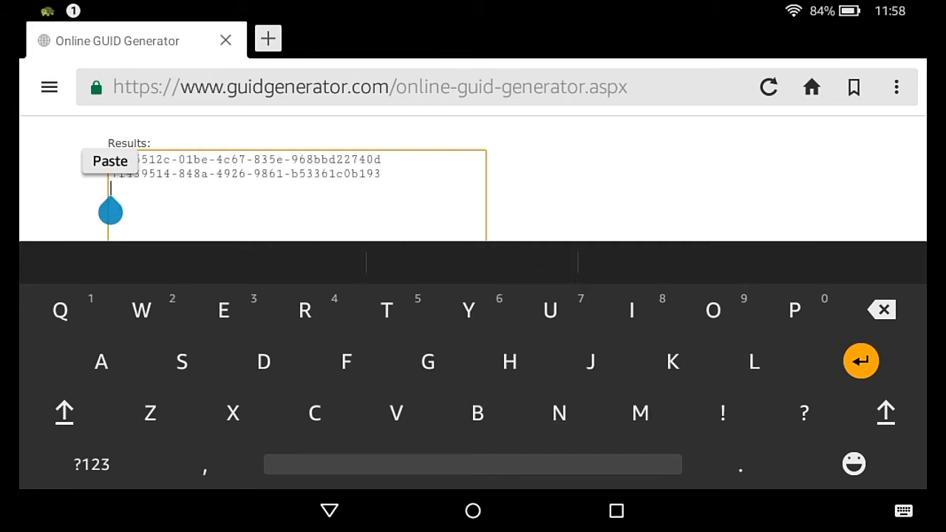
{"action": "left_click", "coordinate": [351, 173]}
{"action": "double_click", "coordinate": [351, 173]}
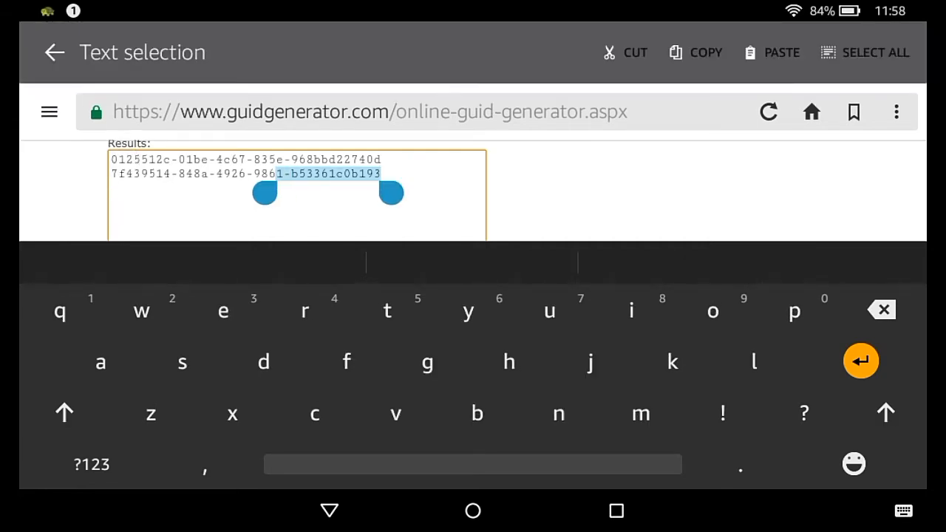
{"action": "mouse_move", "coordinate": [273, 194]}
{"action": "left_mouse_down"}
{"action": "mouse_move", "coordinate": [99, 179]}
{"action": "mouse_move", "coordinate": [100, 194]}
{"action": "left_mouse_up"}
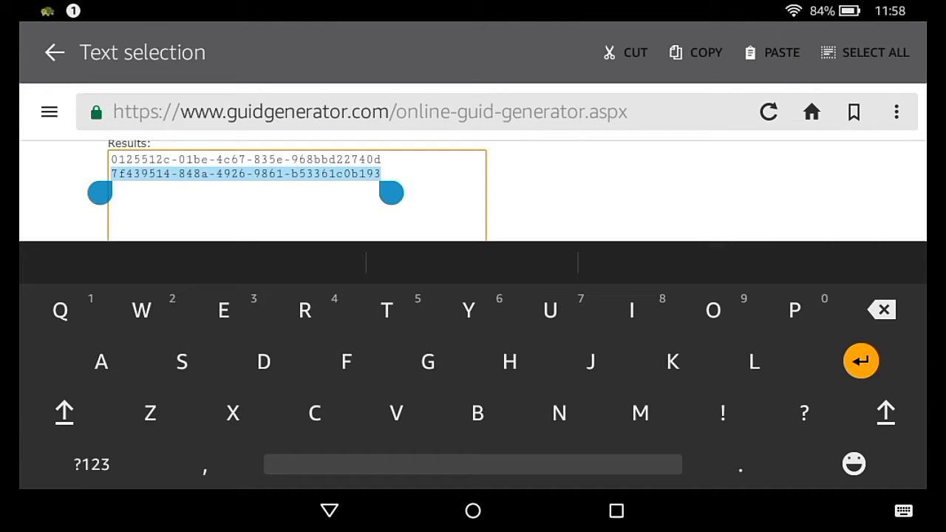
{"action": "left_click", "coordinate": [695, 52]}
{"action": "left_click", "coordinate": [617, 511]}
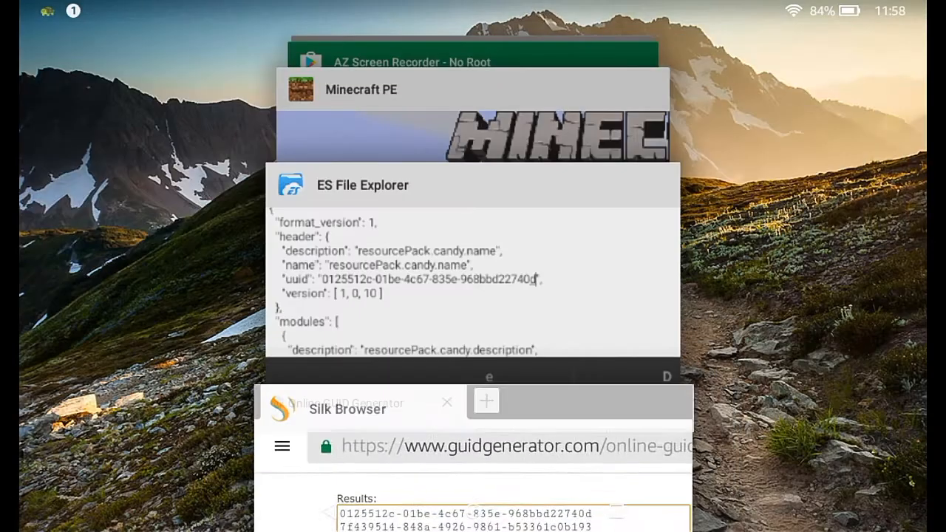
{"action": "left_click", "coordinate": [473, 281]}
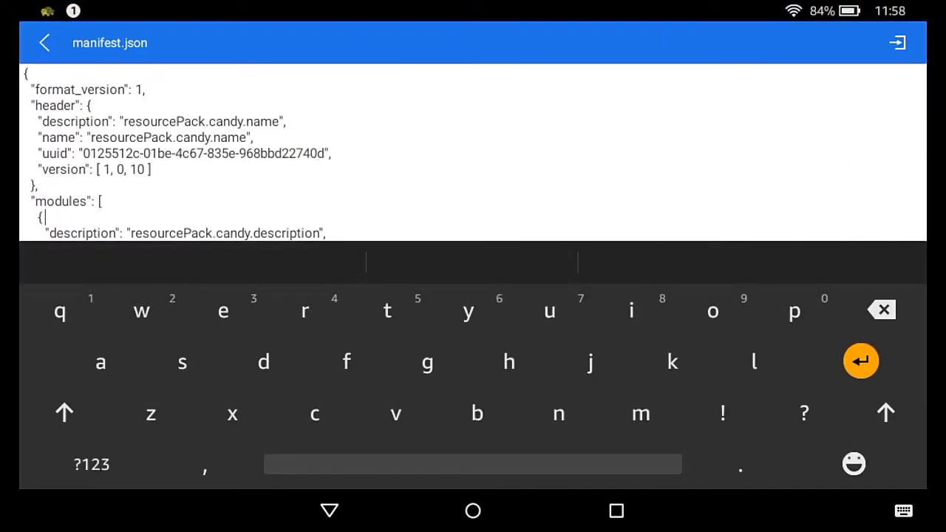
Replace the module uuid with 7f439514-848a-4926-9861-b53361c0b193
{"action": "left_click", "coordinate": [329, 511]}
{"action": "left_click", "coordinate": [160, 281]}
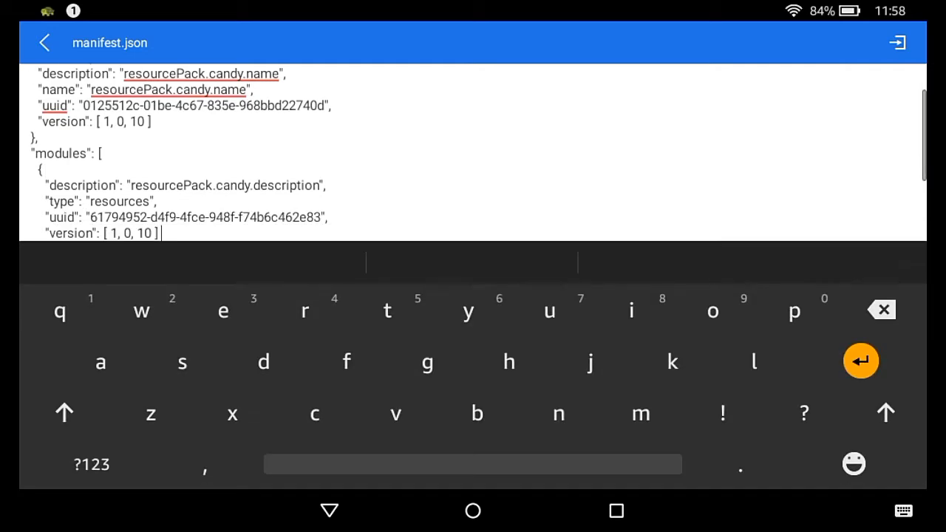
{"action": "double_click", "coordinate": [284, 217]}
{"action": "left_click_drag", "start_coordinate": [231, 246], "coordinate": [87, 245]}
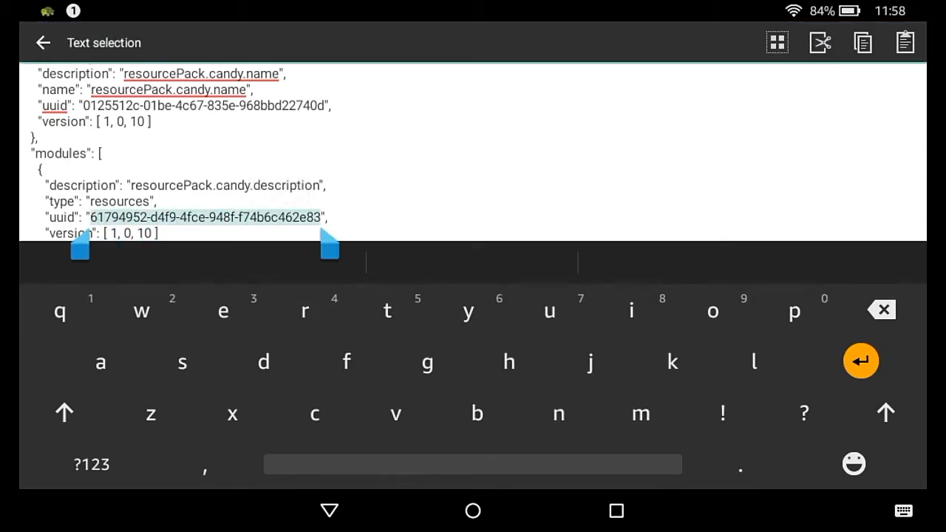
{"action": "left_click", "coordinate": [906, 42]}
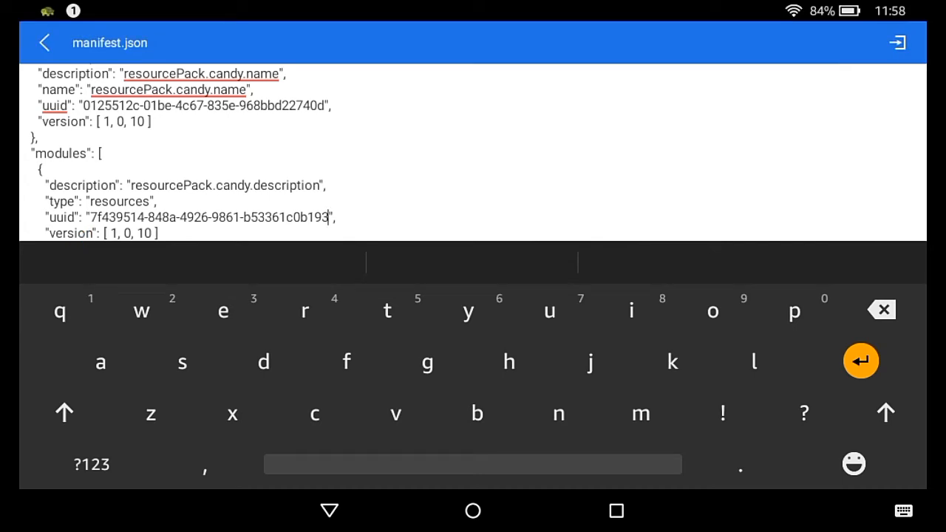
{"action": "scroll", "coordinate": [473, 148], "scroll_direction": "up", "scroll_amount": 2}
Replace the placeholder description with 'today is a day' and delete the old pack name
{"action": "double_click", "coordinate": [201, 121]}
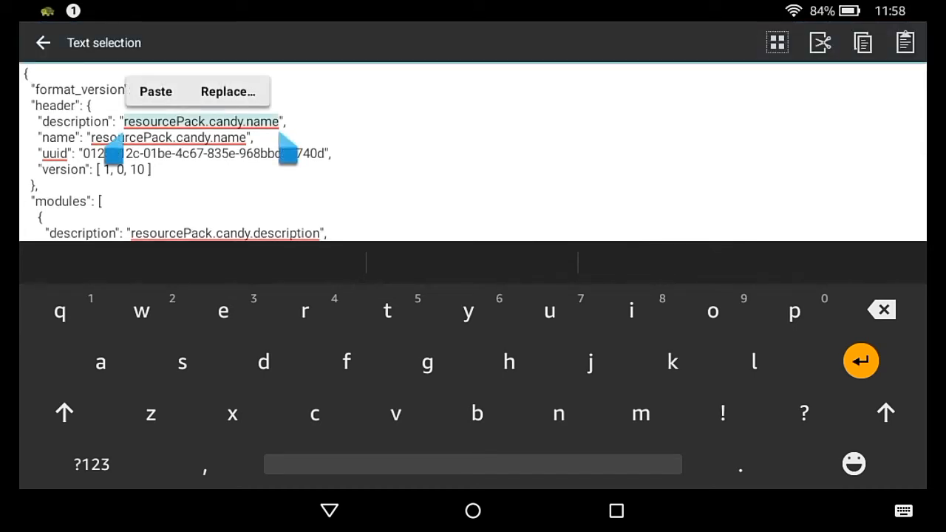
{"action": "left_click", "coordinate": [883, 309]}
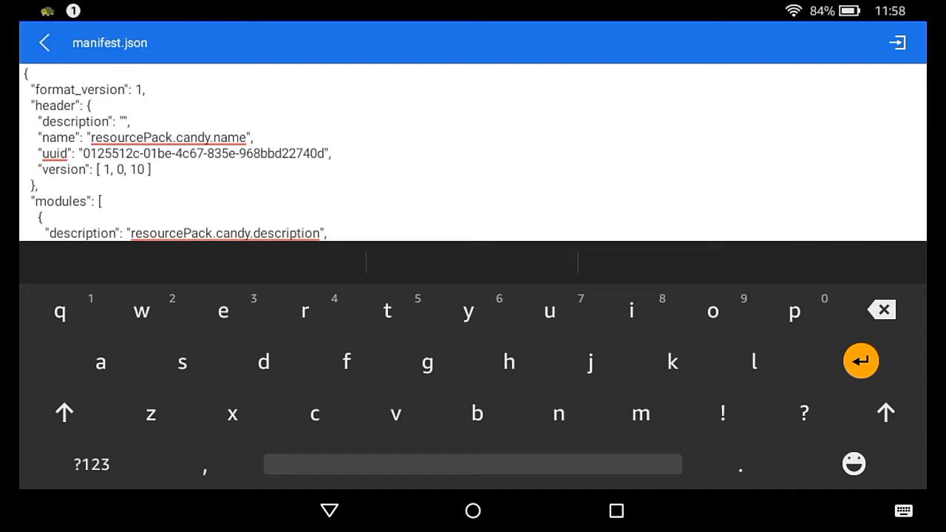
{"action": "type", "text": "today is"}
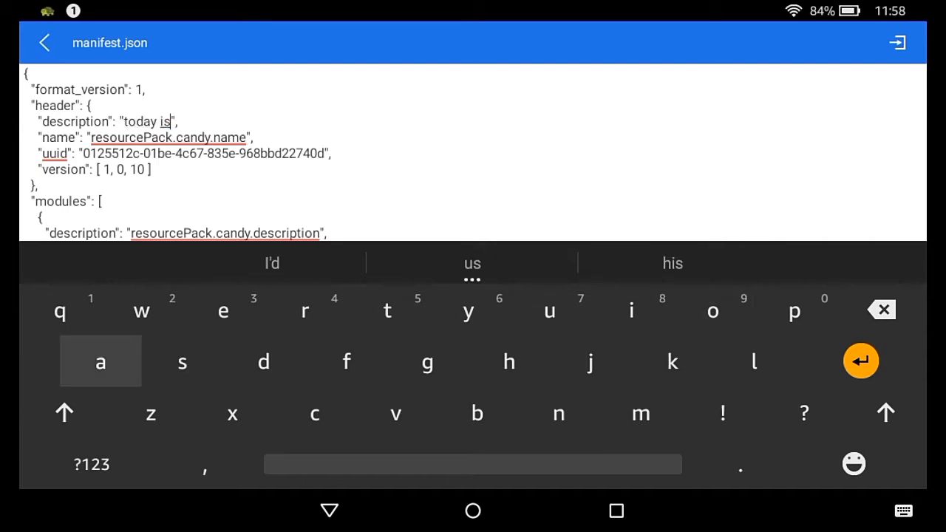
{"action": "type", "text": " a day"}
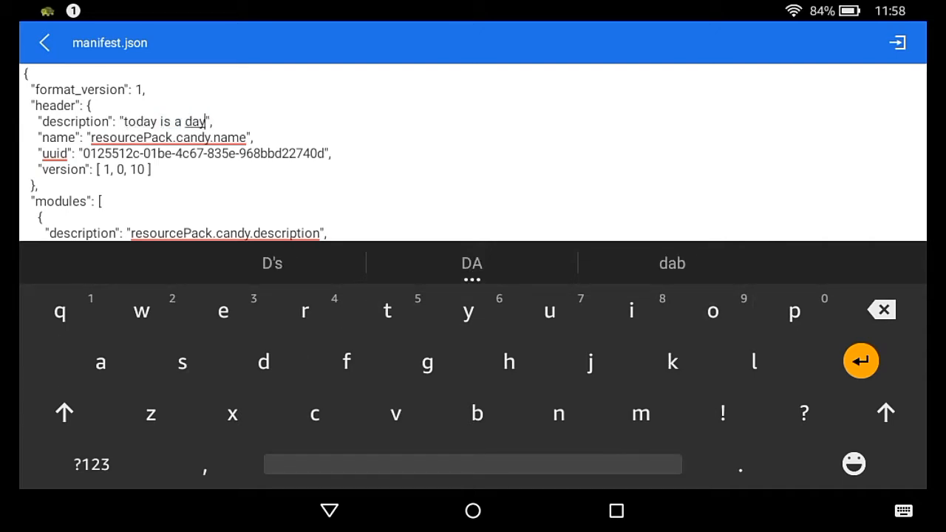
{"action": "scroll", "coordinate": [473, 148], "scroll_direction": "down", "scroll_amount": 2}
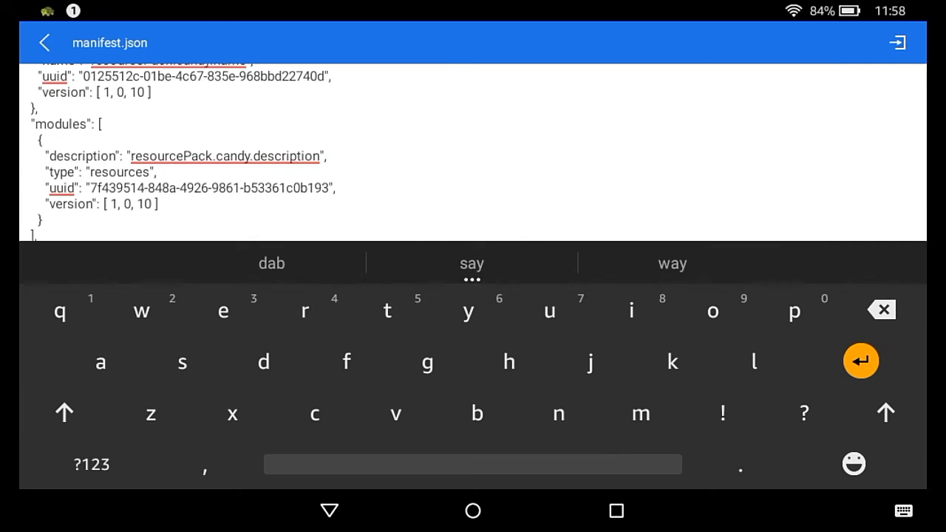
{"action": "scroll", "coordinate": [474, 148], "scroll_direction": "up", "scroll_amount": 2}
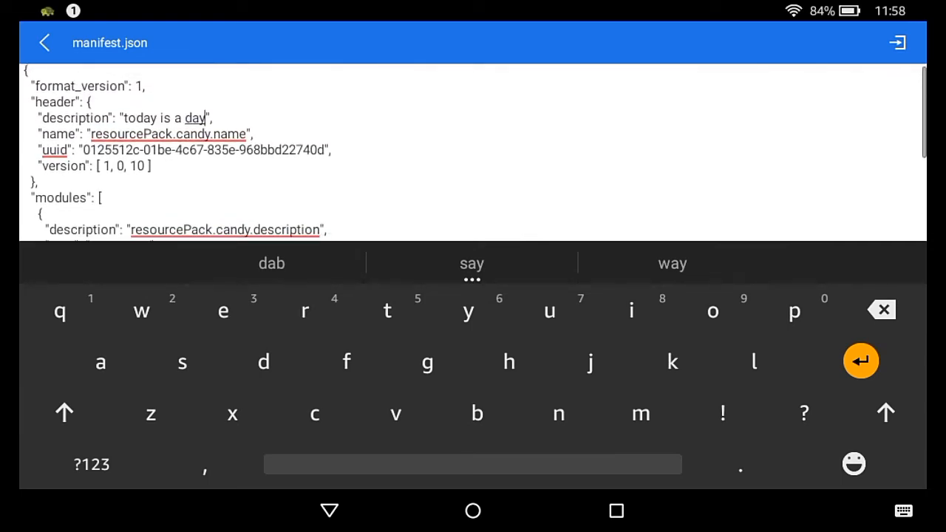
{"action": "double_click", "coordinate": [169, 134]}
{"action": "key", "text": "BackSpace"}
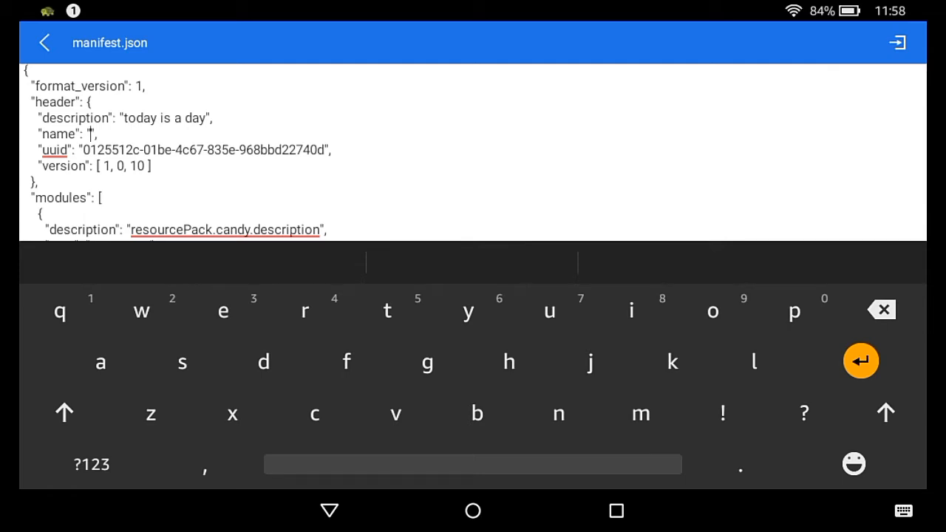
Enter the pack name 'its April first', accepting the capitalised April suggestion
{"action": "left_click_drag", "start_coordinate": [473, 3], "coordinate": [473, 148]}
{"action": "left_click", "coordinate": [473, 370]}
{"action": "left_click_drag", "start_coordinate": [473, 3], "coordinate": [473, 111]}
{"action": "left_click", "coordinate": [473, 369]}
{"action": "type", "text": "its "}
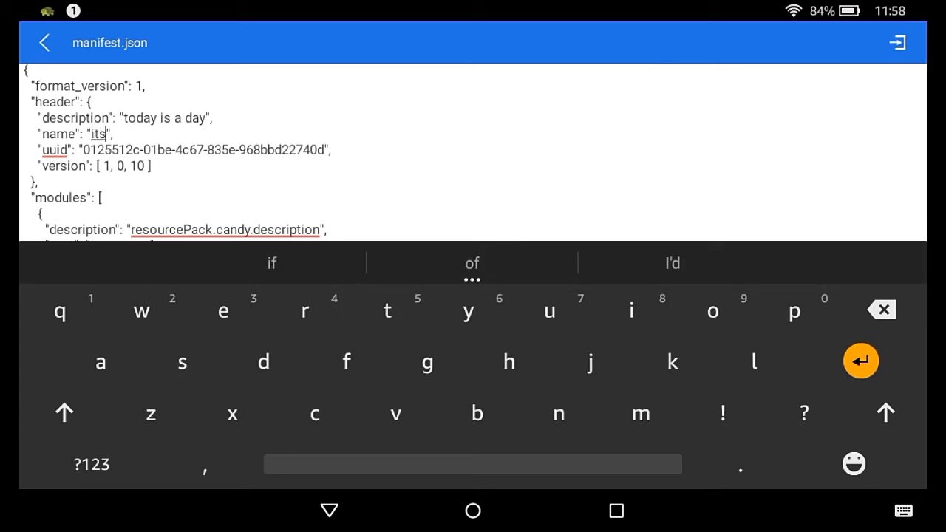
{"action": "type", "text": "april"}
{"action": "left_click", "coordinate": [473, 263]}
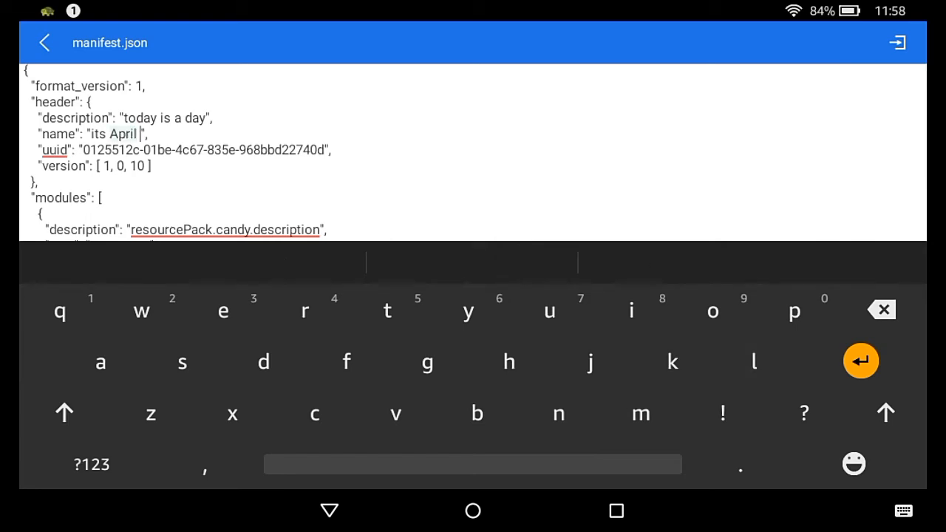
{"action": "type", "text": "first"}
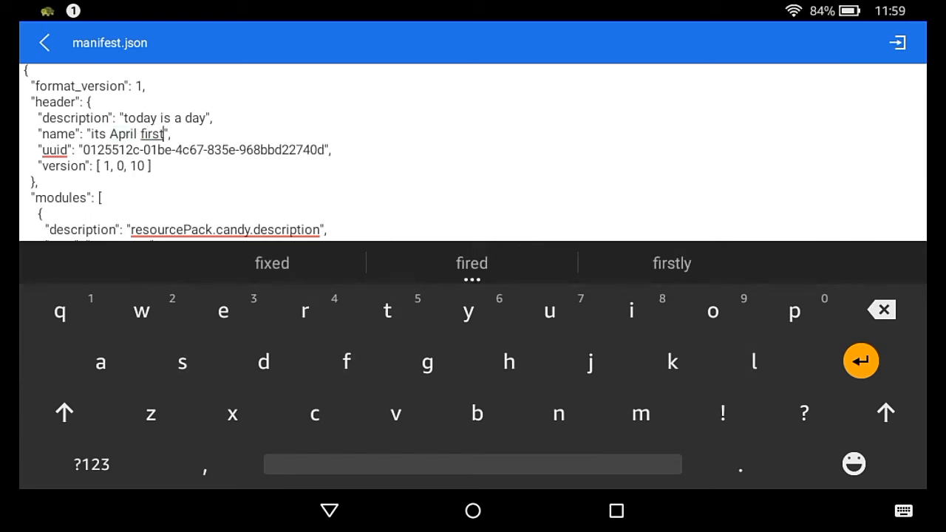
Save manifest.json and go back up to the Download folder
{"action": "left_click", "coordinate": [896, 43]}
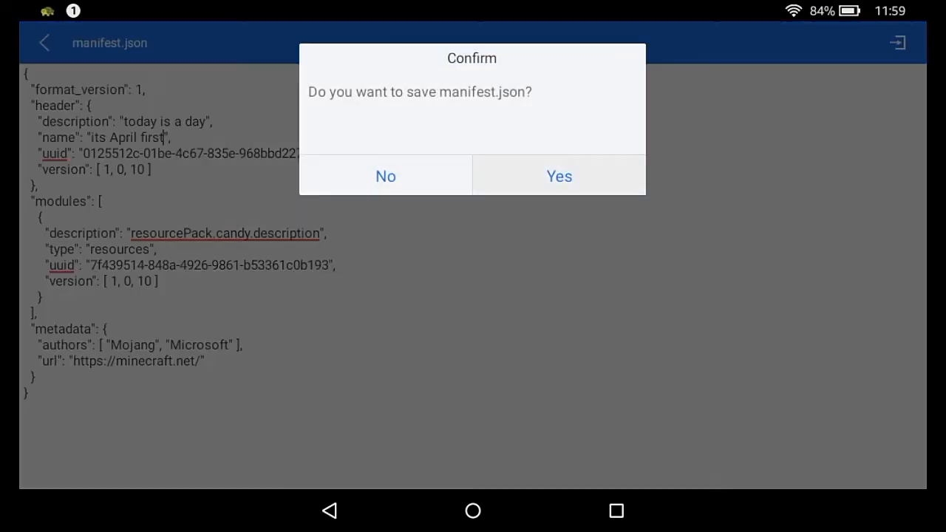
{"action": "left_click", "coordinate": [560, 175]}
{"action": "left_click", "coordinate": [330, 511]}
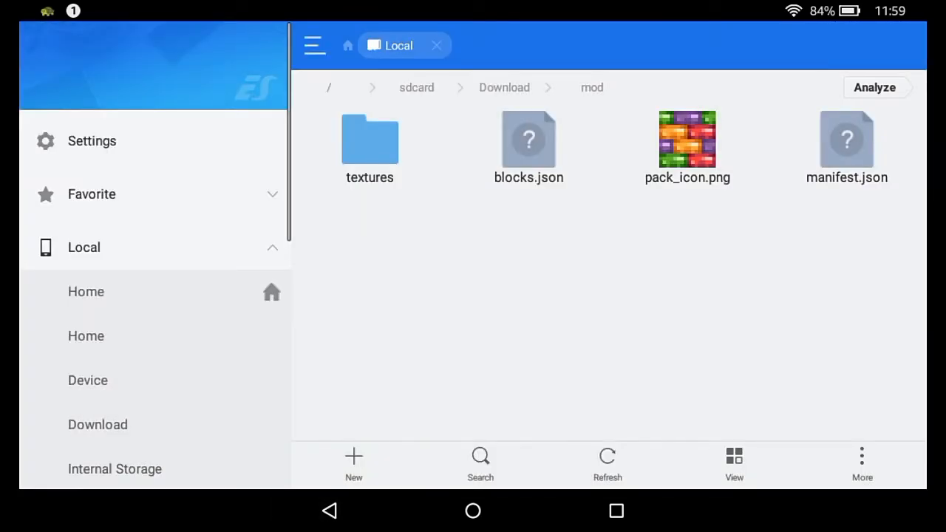
{"action": "left_click", "coordinate": [330, 511]}
Move the mod folder into games/com.mojang/resource_packs and return to the home screen
{"action": "left_click", "coordinate": [369, 148]}
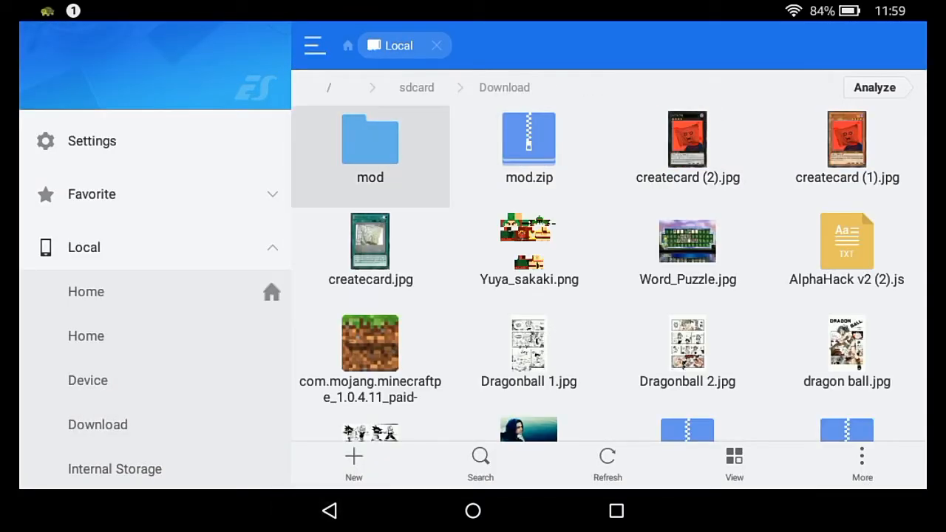
{"action": "left_click", "coordinate": [862, 464]}
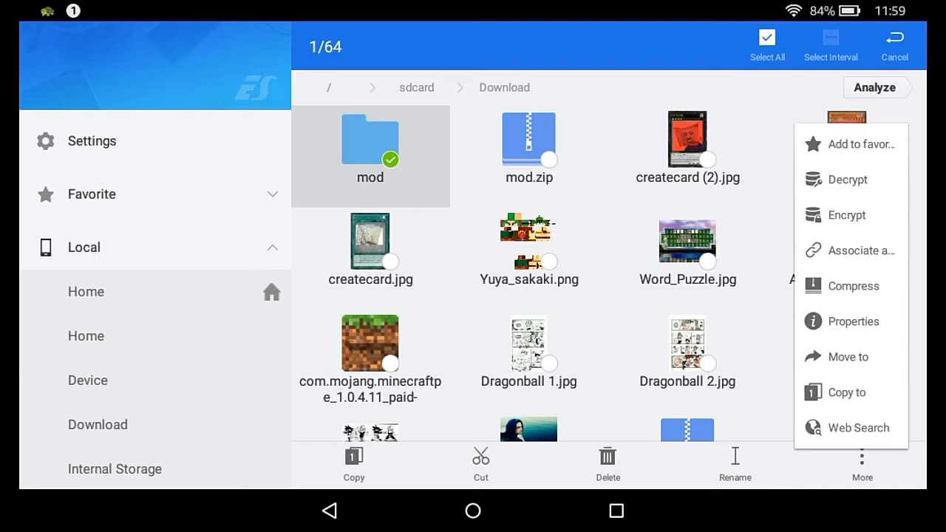
{"action": "left_click", "coordinate": [843, 356]}
{"action": "scroll", "coordinate": [472, 295], "scroll_direction": "down", "scroll_amount": 5}
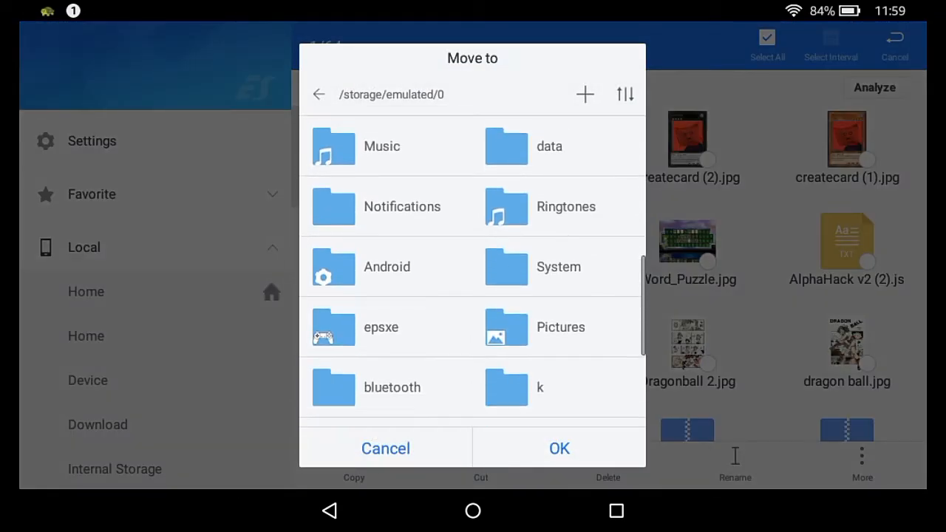
{"action": "left_click", "coordinate": [370, 264]}
{"action": "left_click", "coordinate": [384, 145]}
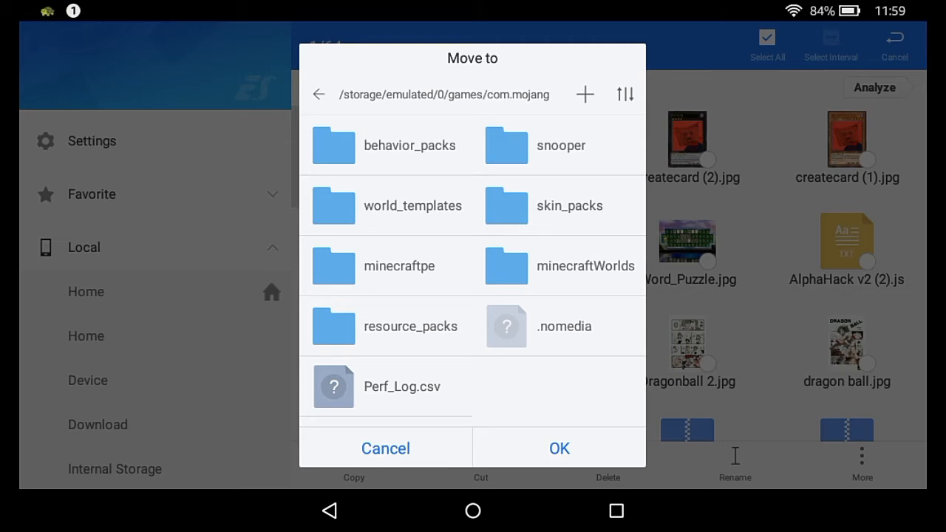
{"action": "left_click", "coordinate": [391, 326]}
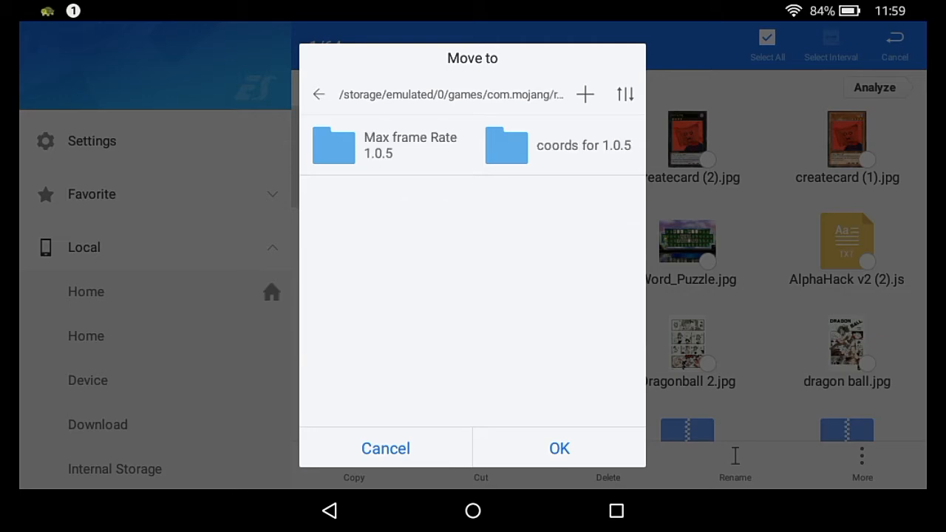
{"action": "left_click", "coordinate": [560, 449]}
{"action": "left_click", "coordinate": [473, 511]}
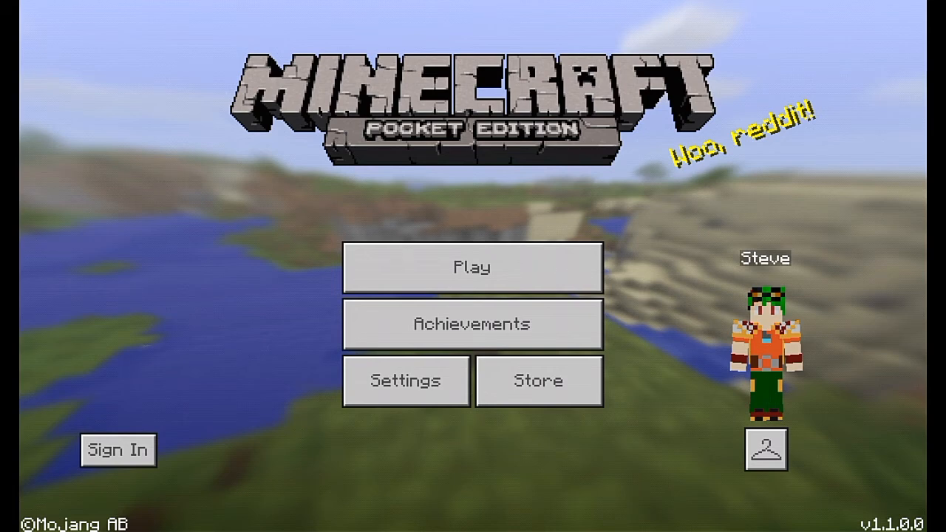
Activate the 'its April first' pack in Settings > Global Resources and return to the main menu
{"action": "left_click", "coordinate": [405, 381]}
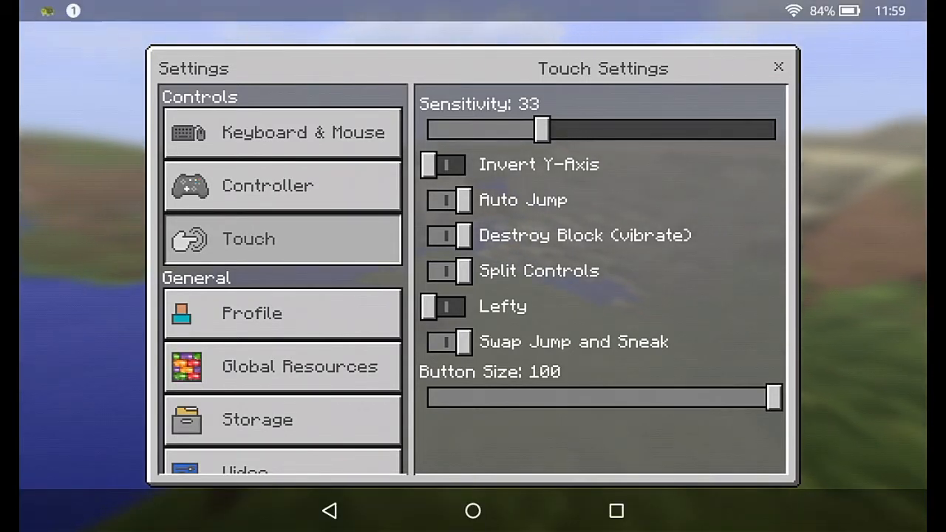
{"action": "left_click", "coordinate": [282, 367]}
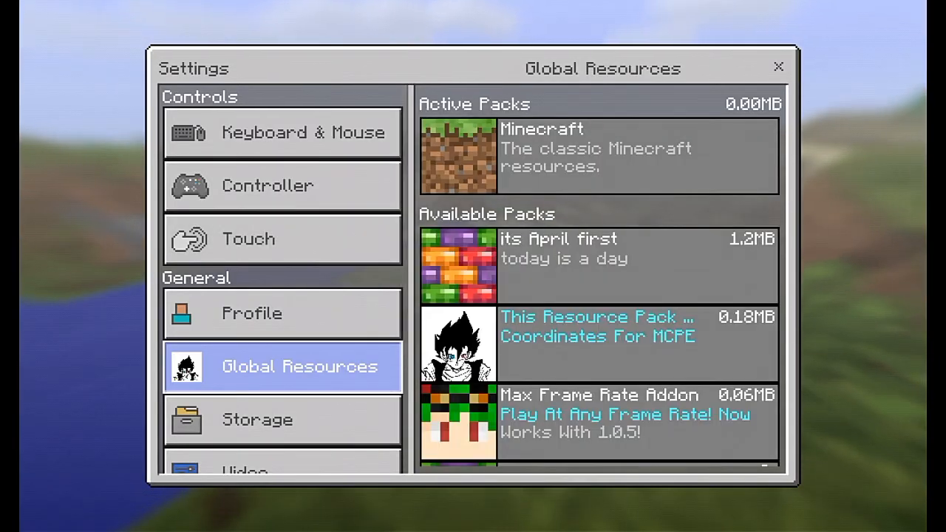
{"action": "left_click", "coordinate": [599, 265]}
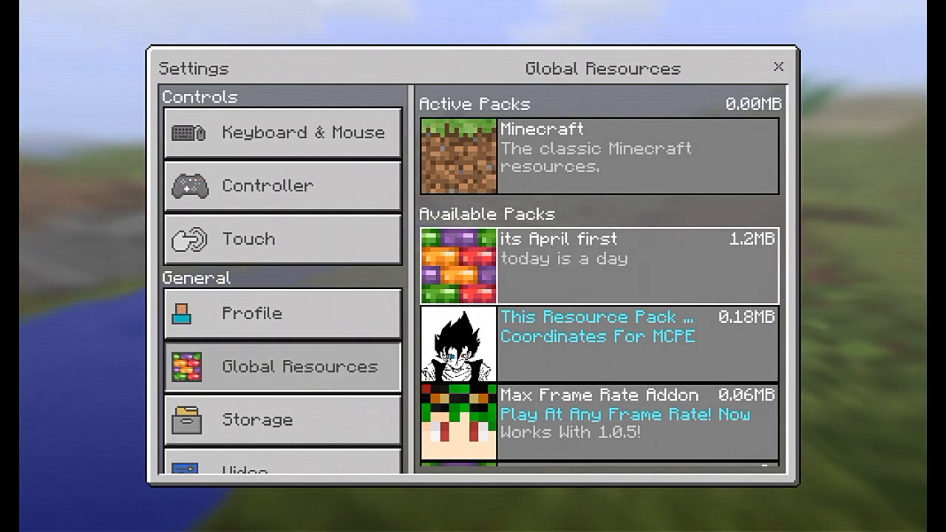
{"action": "left_click", "coordinate": [574, 275]}
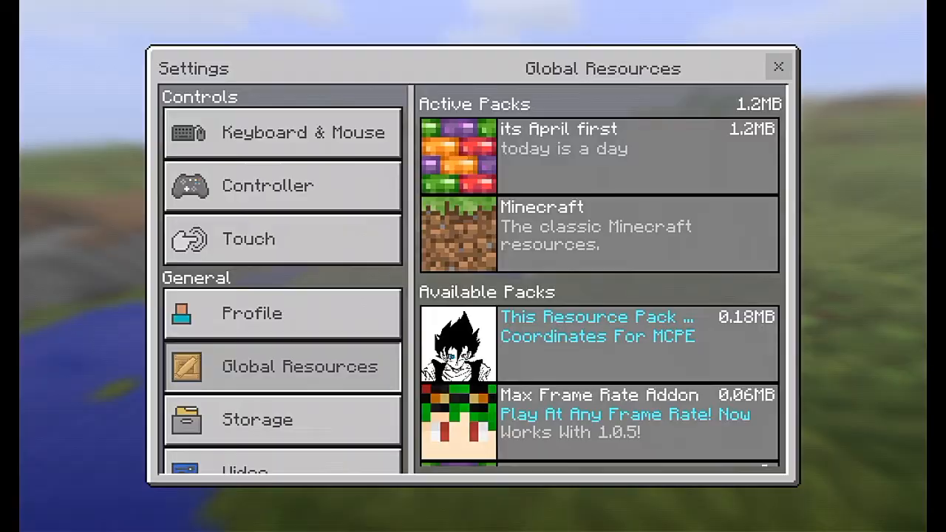
{"action": "left_click", "coordinate": [778, 68]}
Load the saved world 'World' and check the inventory to view the candy-style textures
{"action": "left_click", "coordinate": [473, 268]}
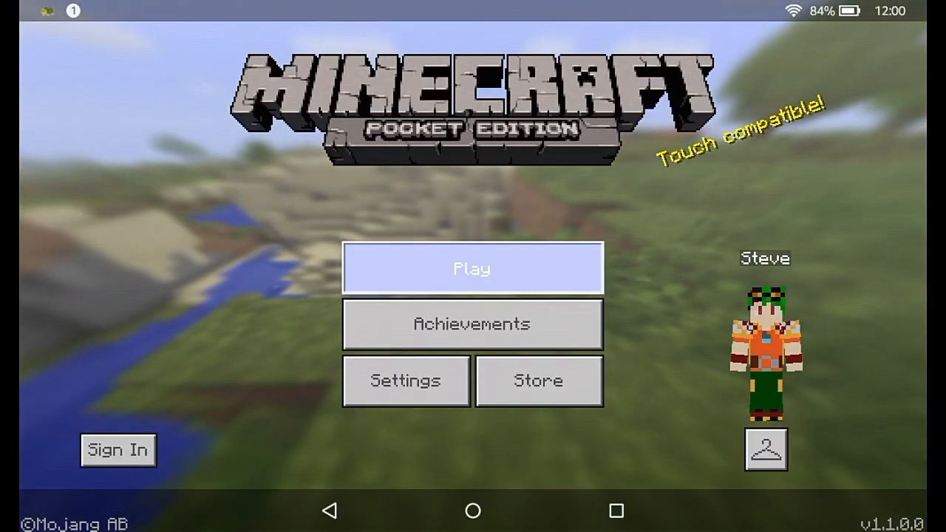
{"action": "left_click", "coordinate": [447, 221]}
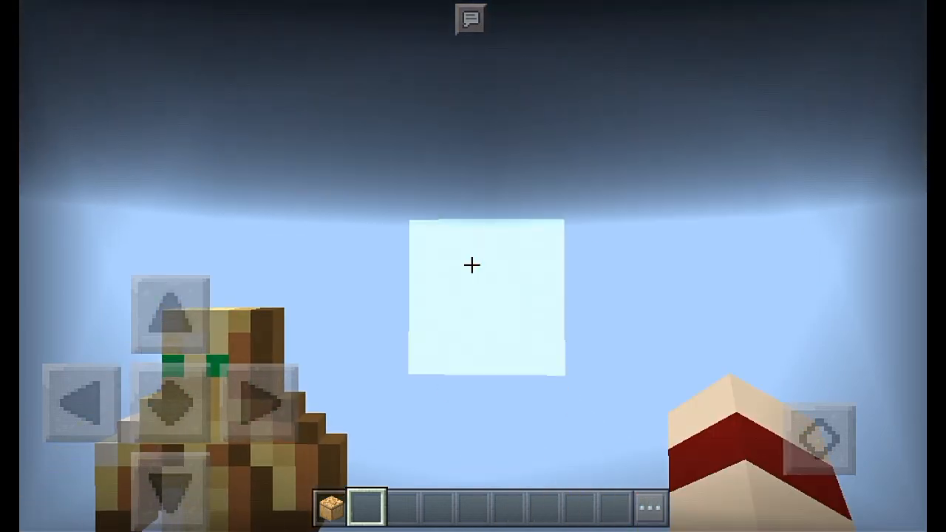
{"action": "key", "text": "e"}
{"action": "key", "text": "Escape"}
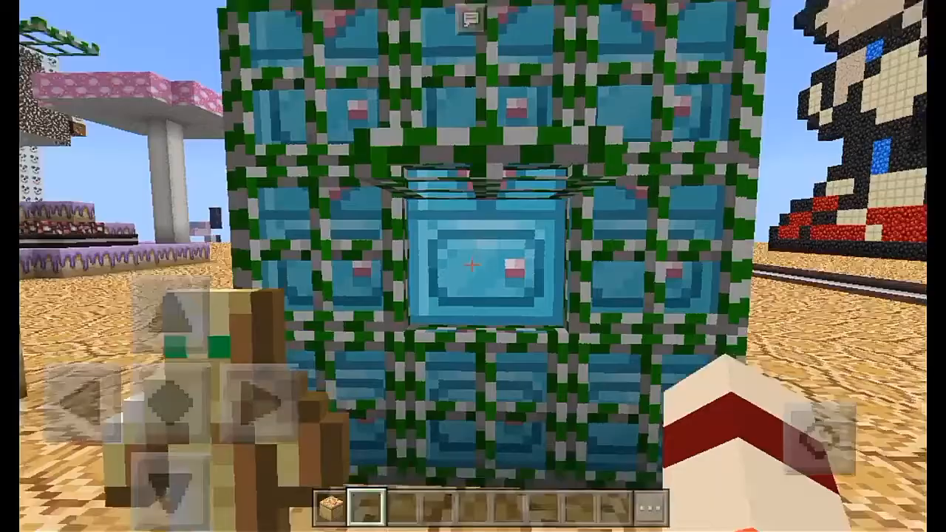